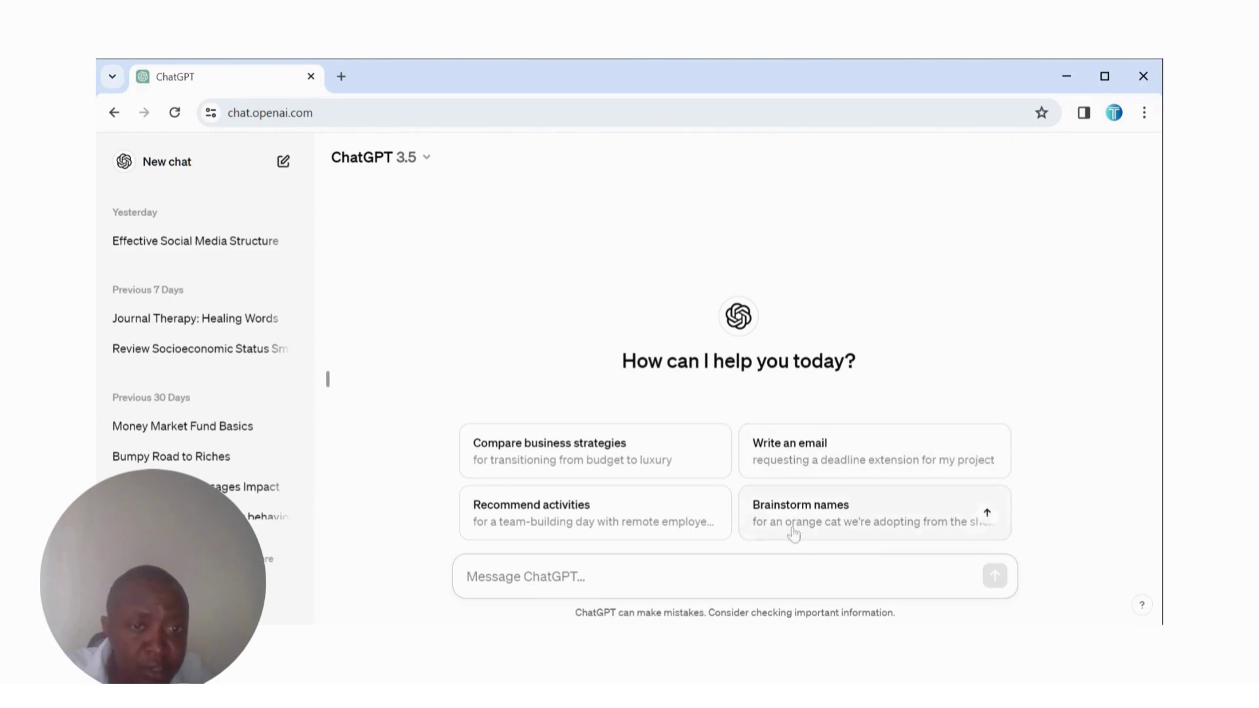
pyautogui.click(786, 577)
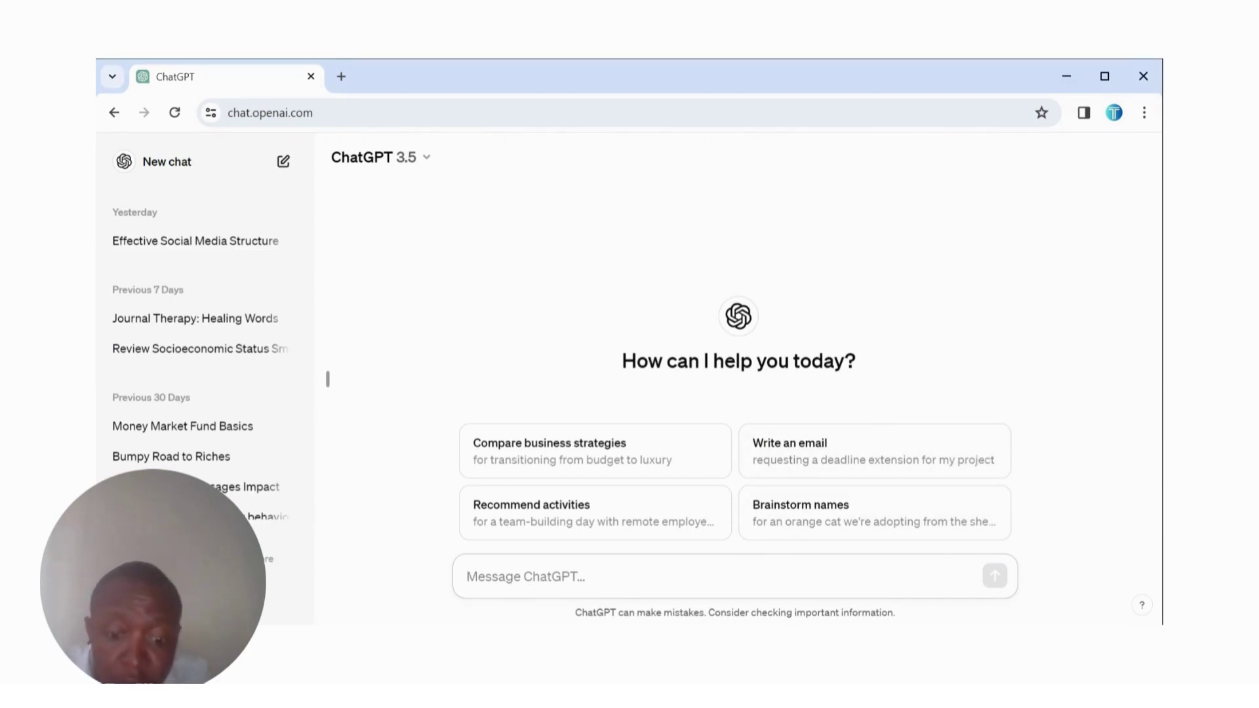
pyautogui.write('Happi')
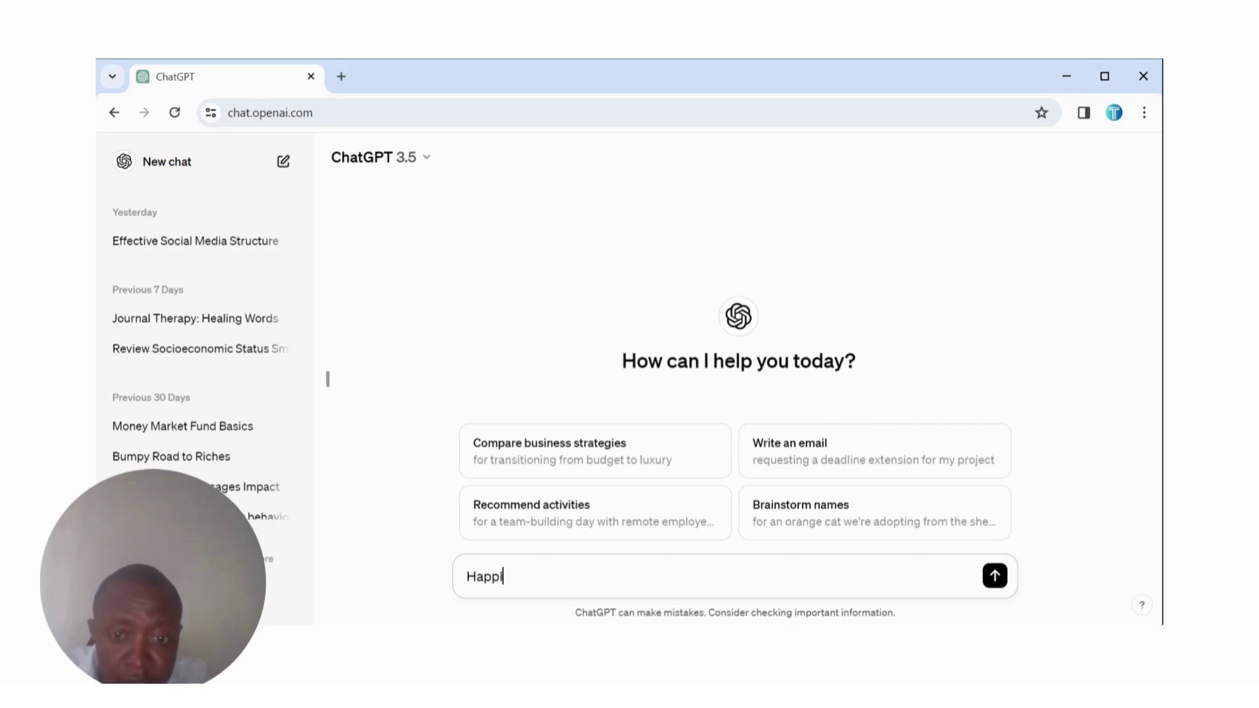
pyautogui.write('nnes')
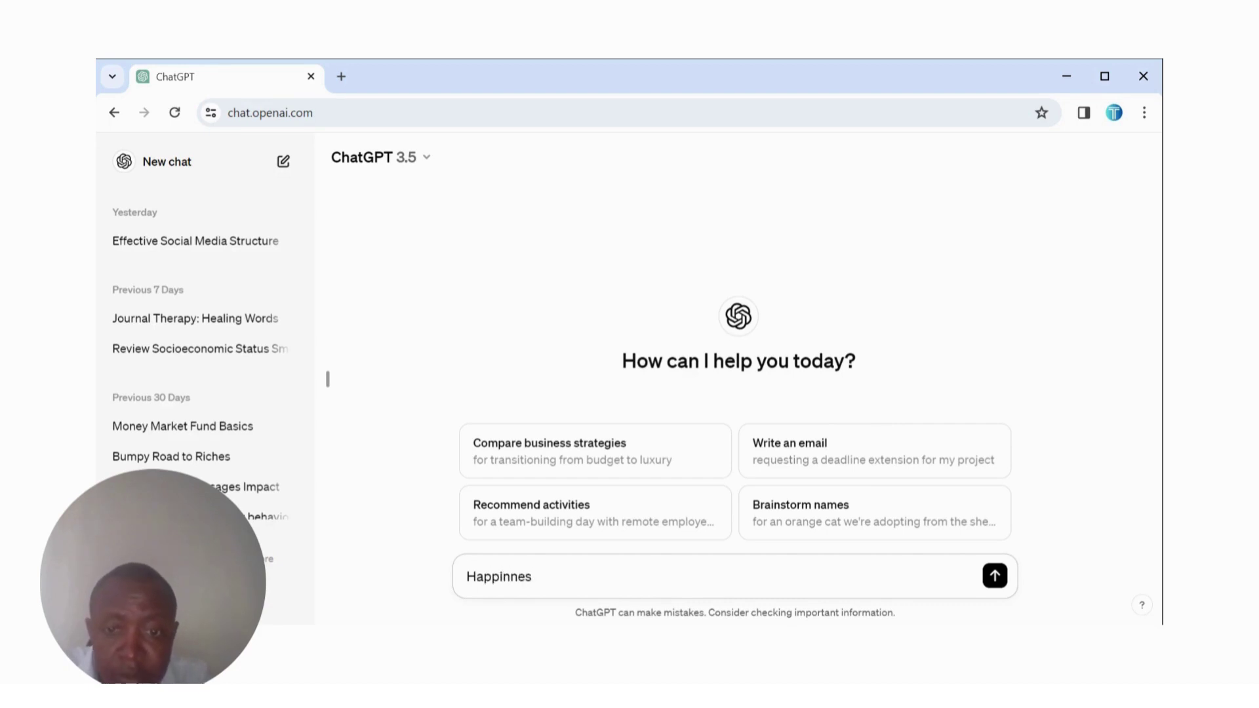
pyautogui.press('BackSpace')
pyautogui.press('BackSpace')
pyautogui.press('BackSpace')
pyautogui.press('BackSpace')
pyautogui.press('BackSpace')
pyautogui.press('BackSpace')
pyautogui.press('BackSpace')
pyautogui.press('BackSpace')
pyautogui.press('BackSpace')
# Send ChatGPT the prompt "Define the term happinesss".
pyautogui.write('Def')
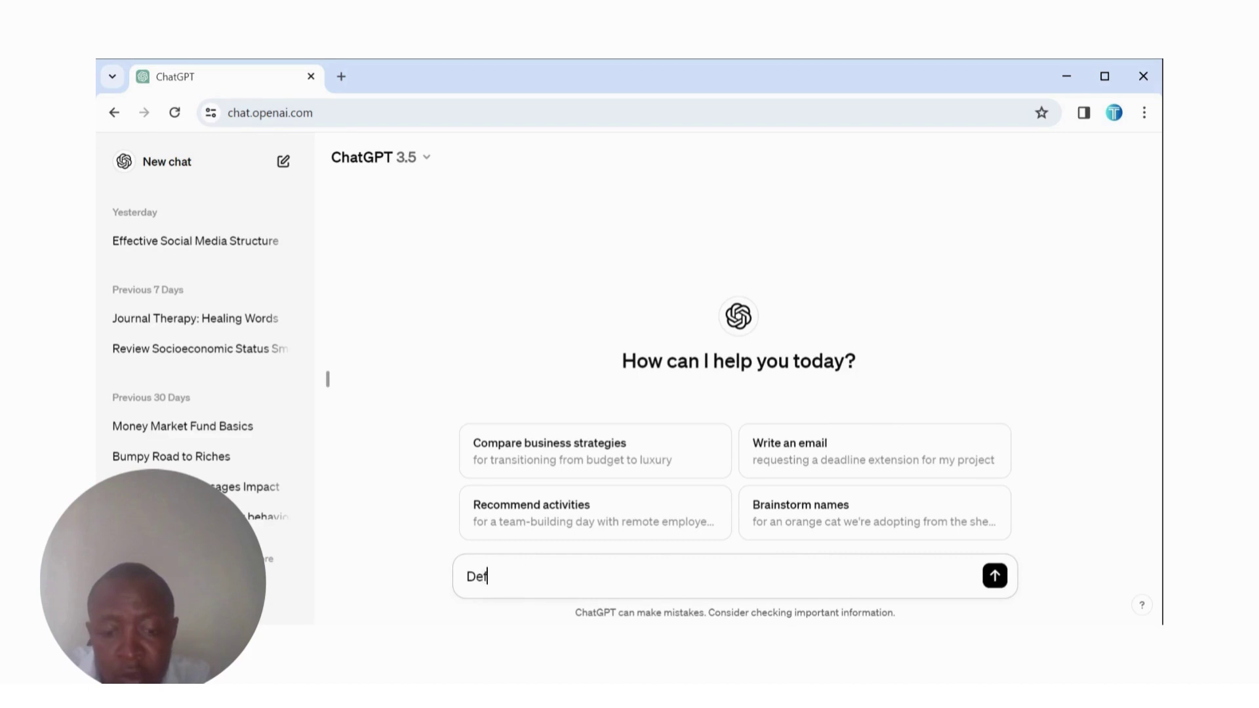
pyautogui.write('ine the te')
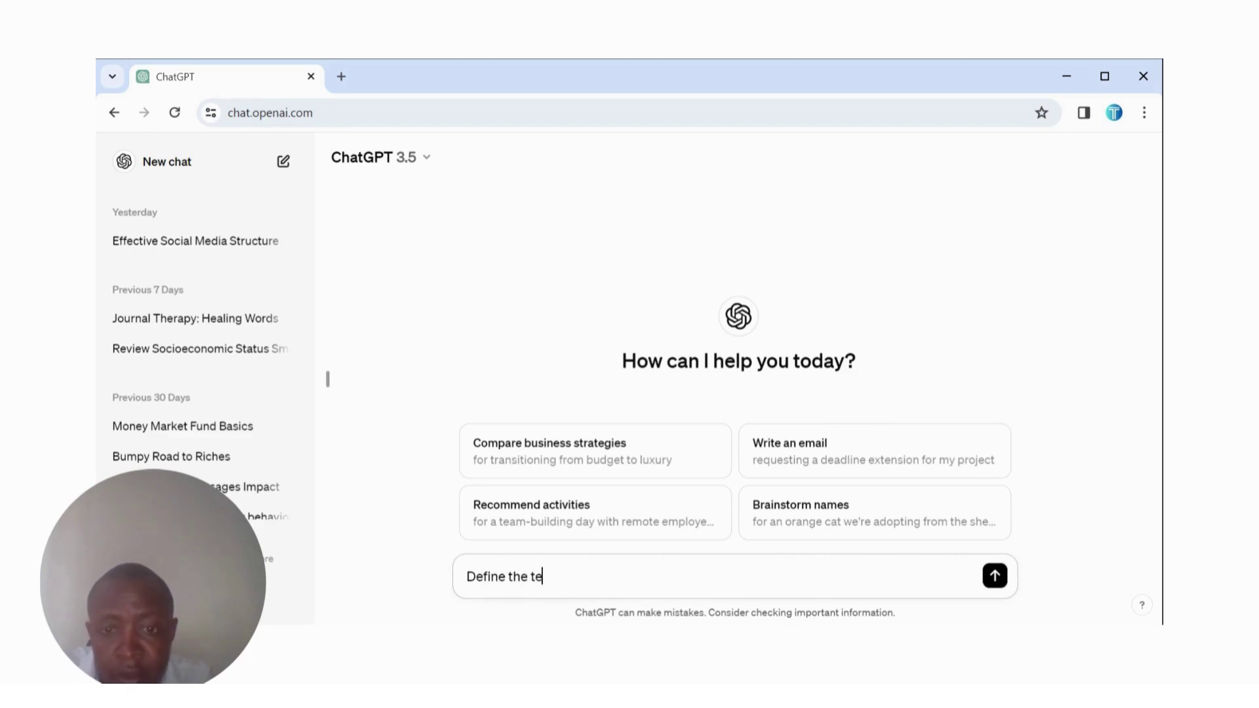
pyautogui.write('rm happinesss')
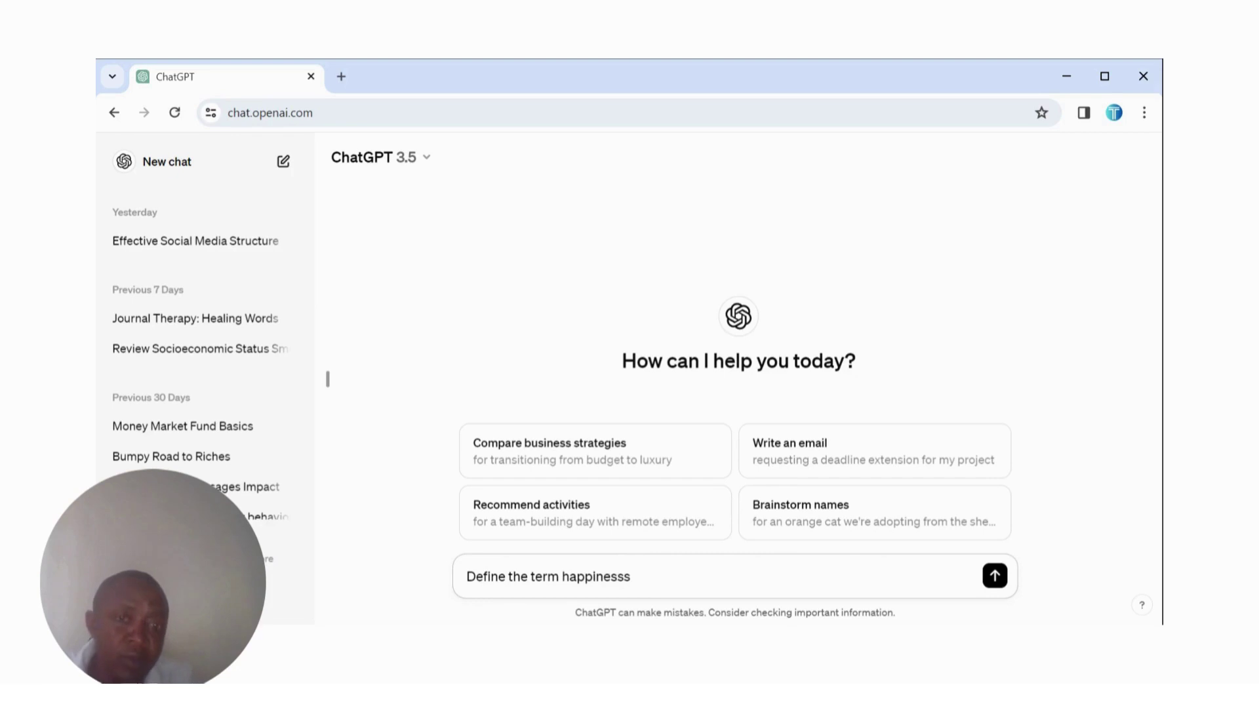
pyautogui.press('Return')
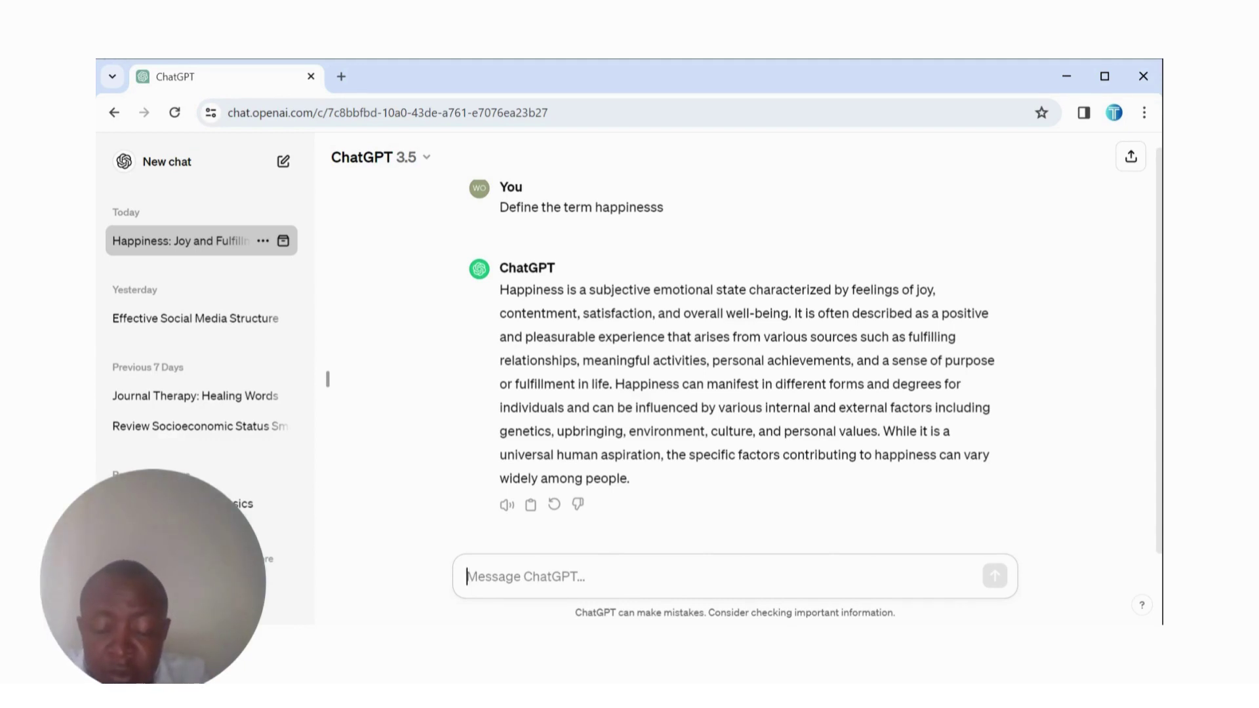
# Send the follow-up prompt "Give me examples of happiness" in the same chat.
pyautogui.write('Gi')
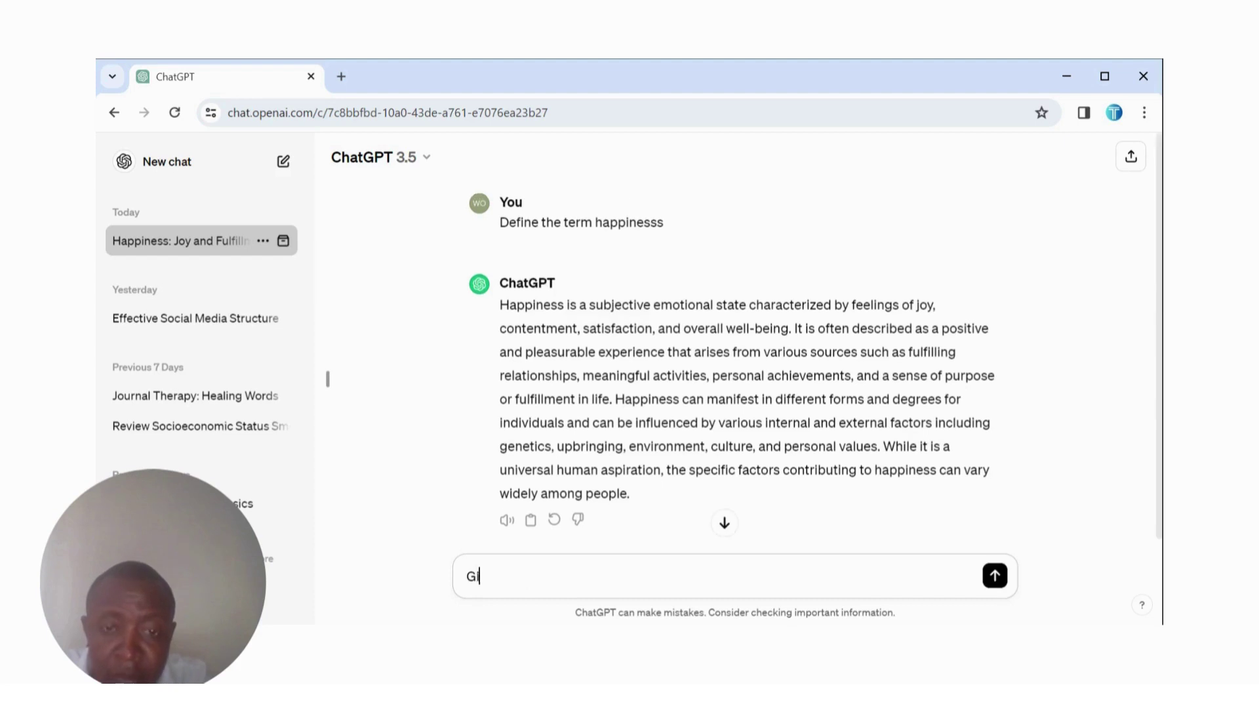
pyautogui.write('ve me exa')
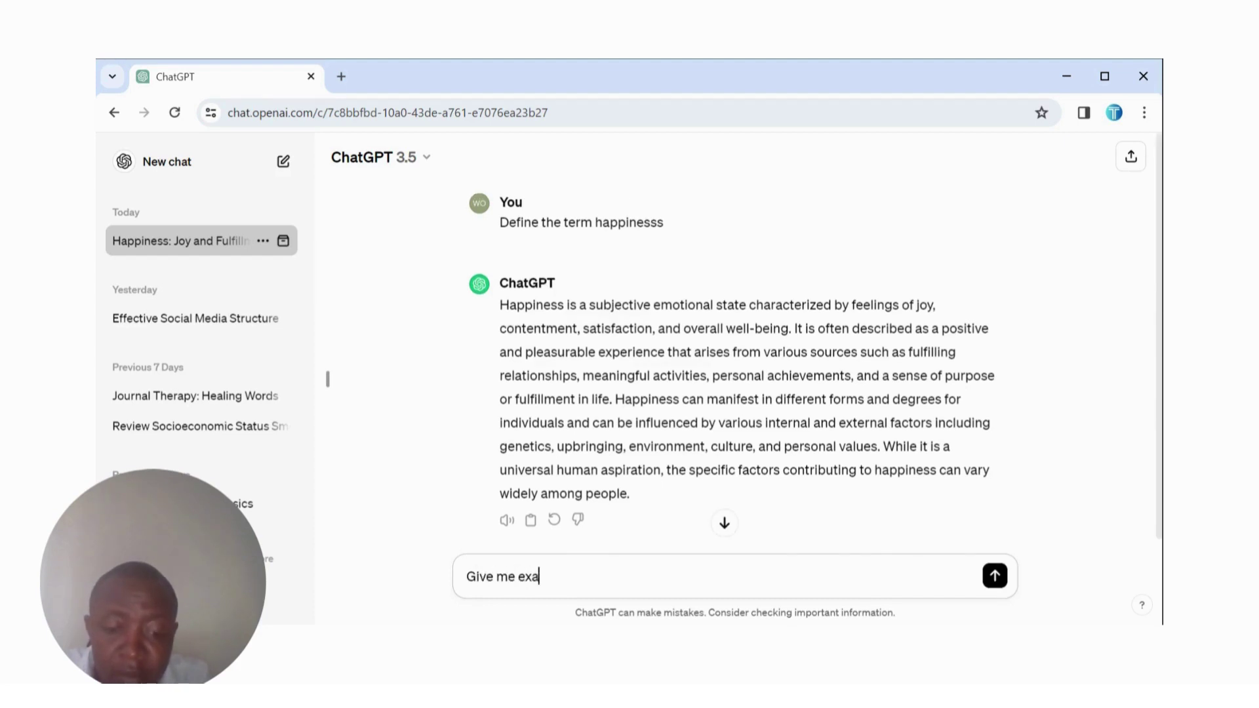
pyautogui.write('mples of happiness')
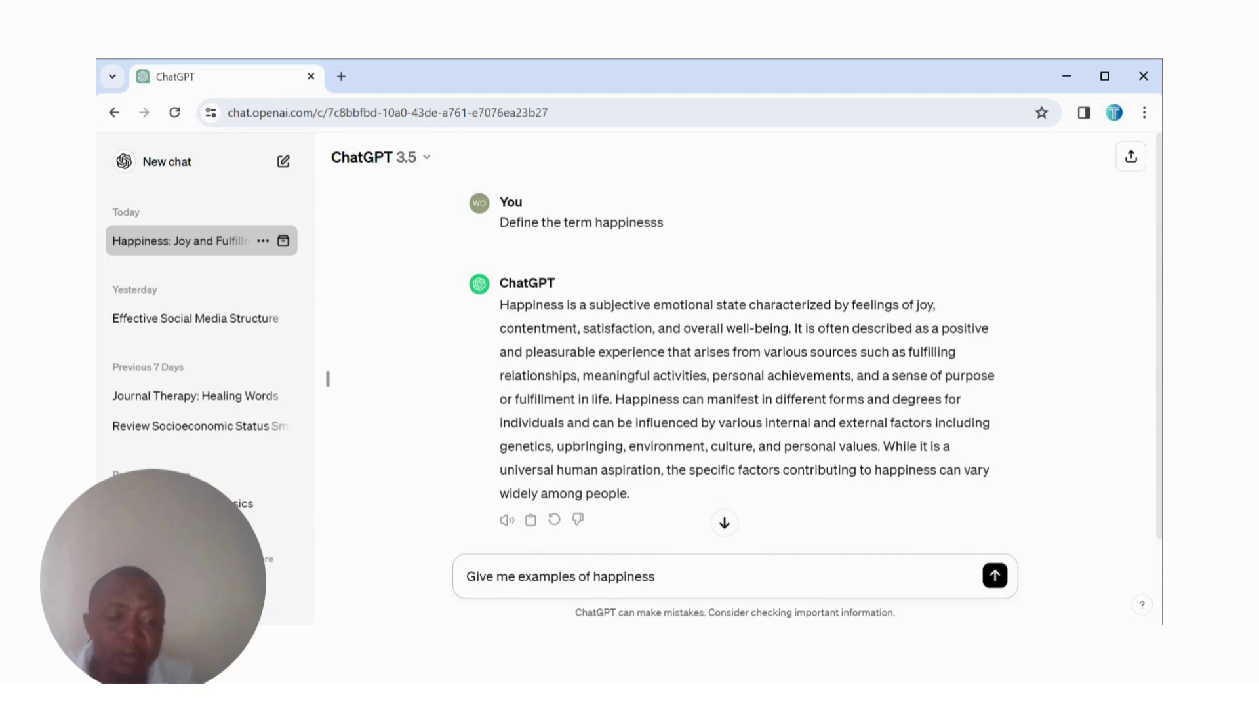
pyautogui.press('Return')
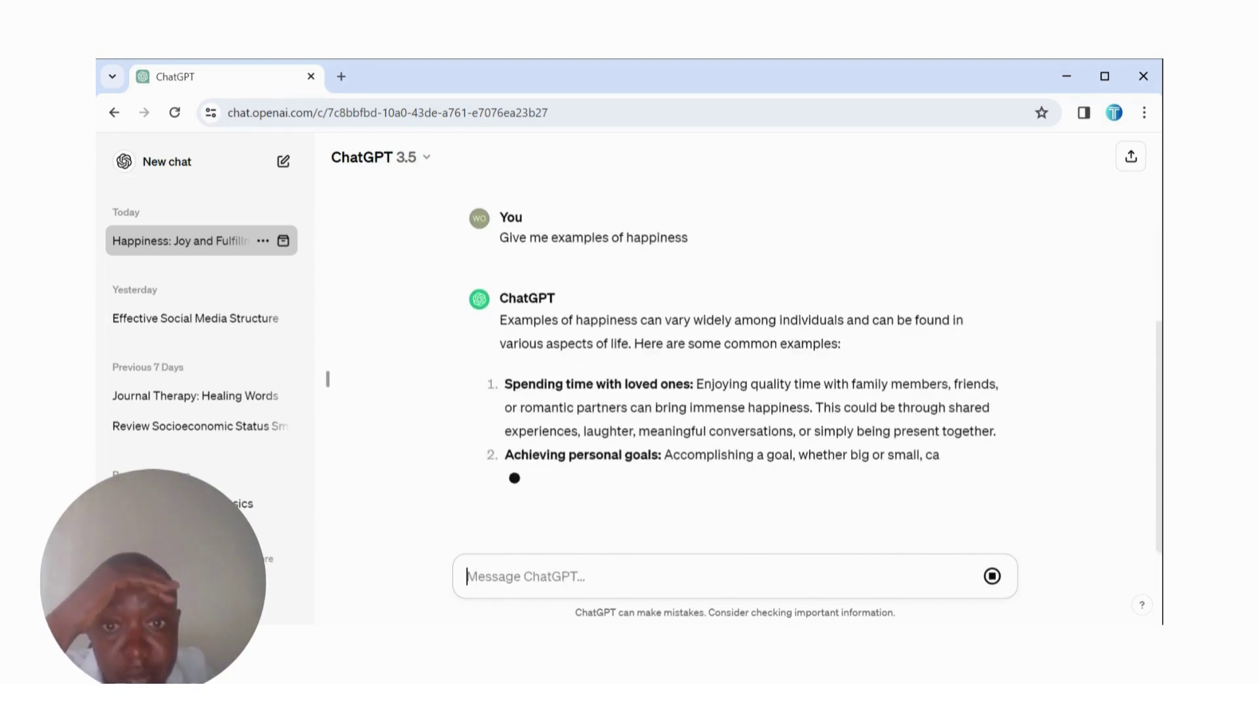
# Read through the listed examples of happiness and the earlier definition, finishing at the end of the conversation.
pyautogui.scroll(3, 734, 377)
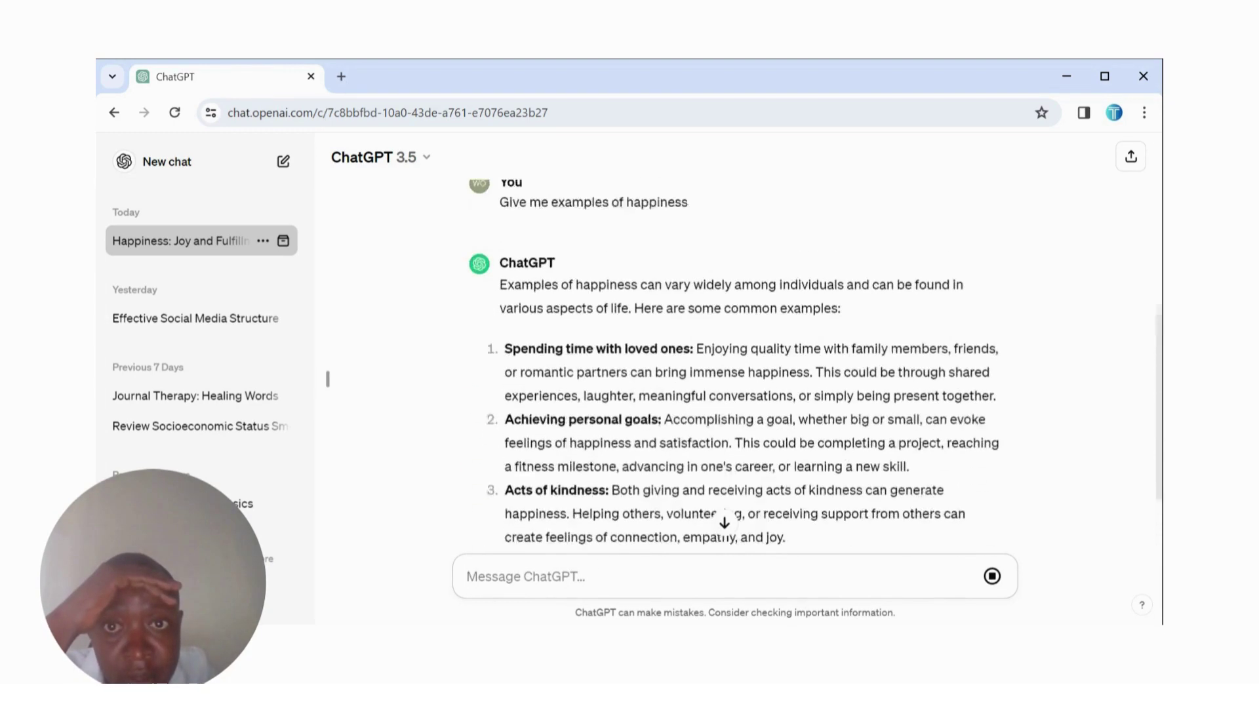
pyautogui.scroll(-4, 734, 378)
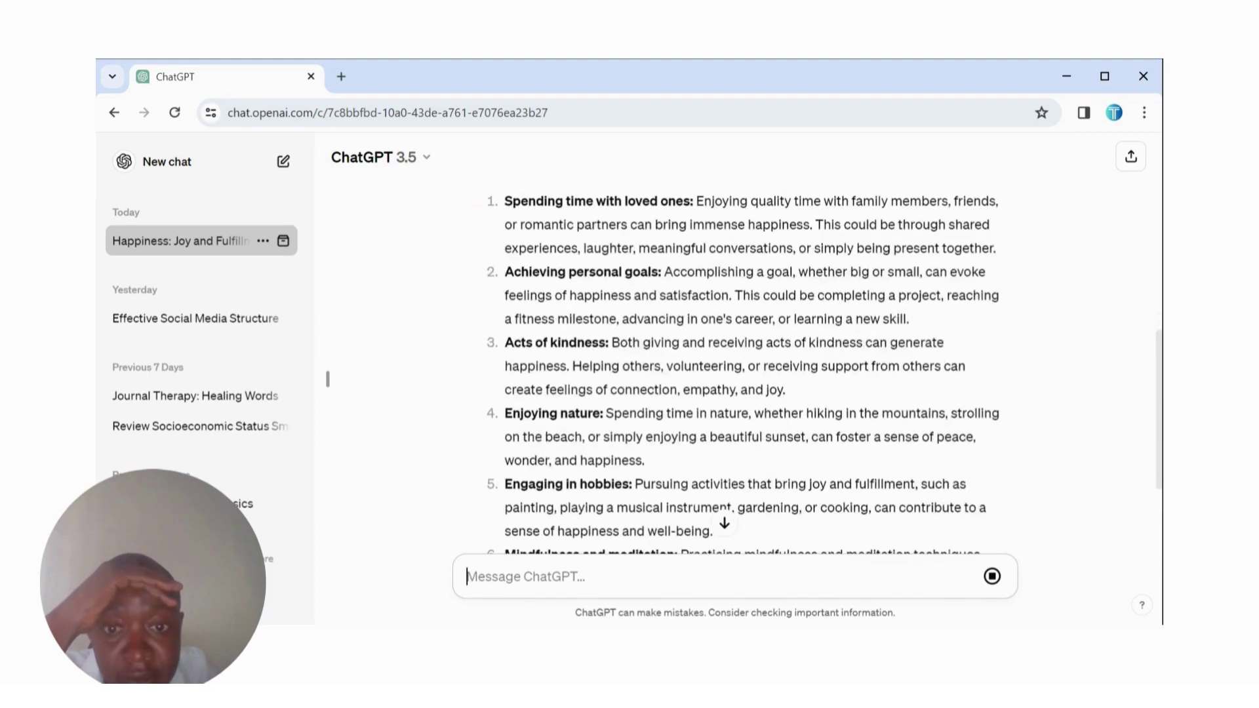
pyautogui.scroll(3, 735, 378)
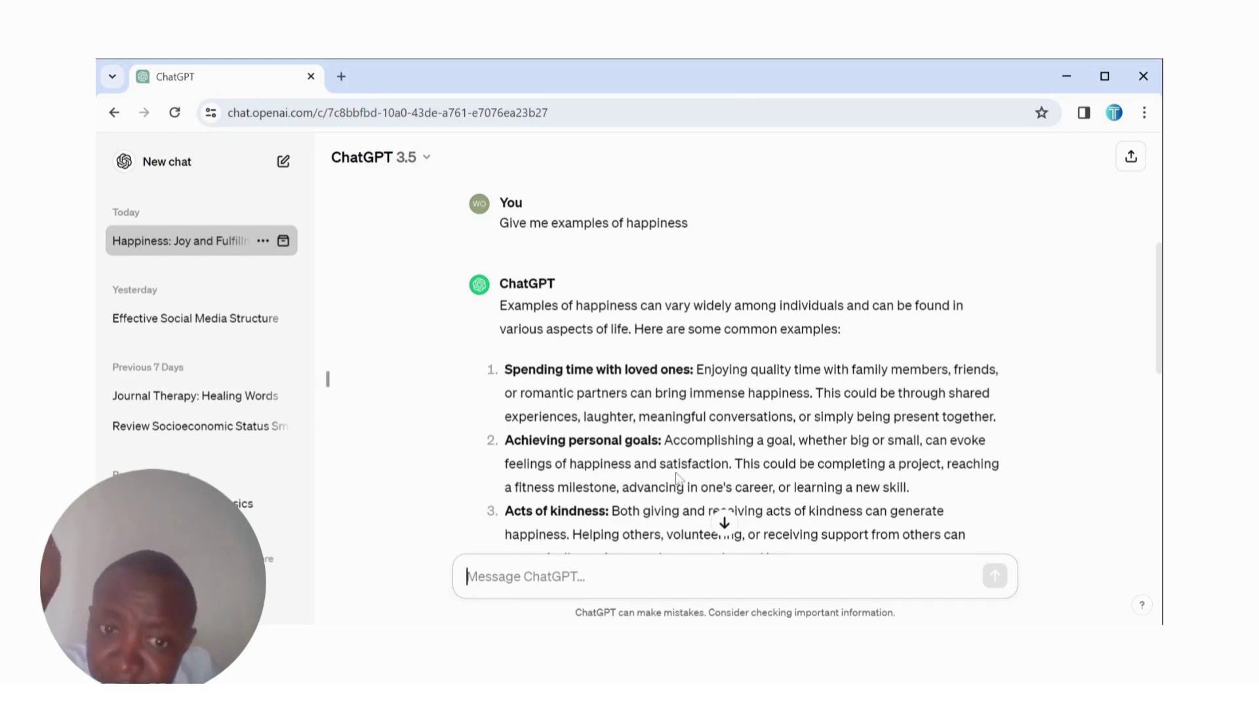
pyautogui.scroll(-1, 734, 371)
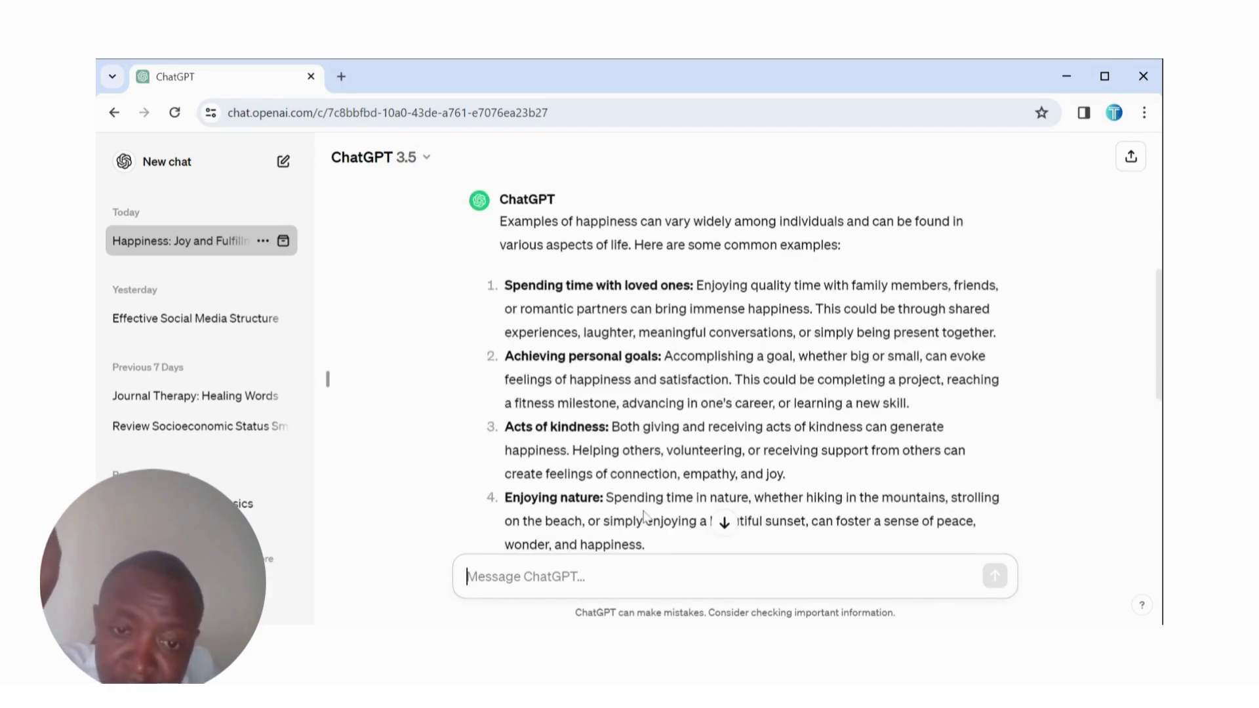
pyautogui.scroll(-2, 735, 372)
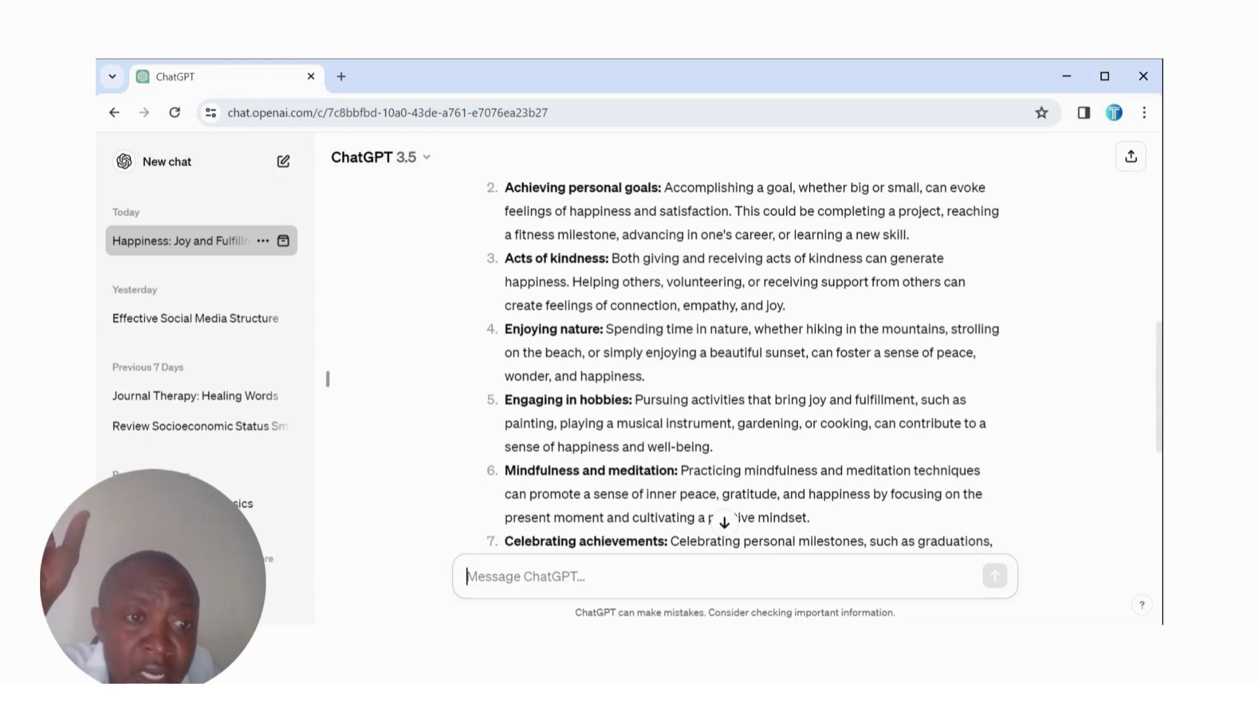
pyautogui.scroll(-3, 747, 367)
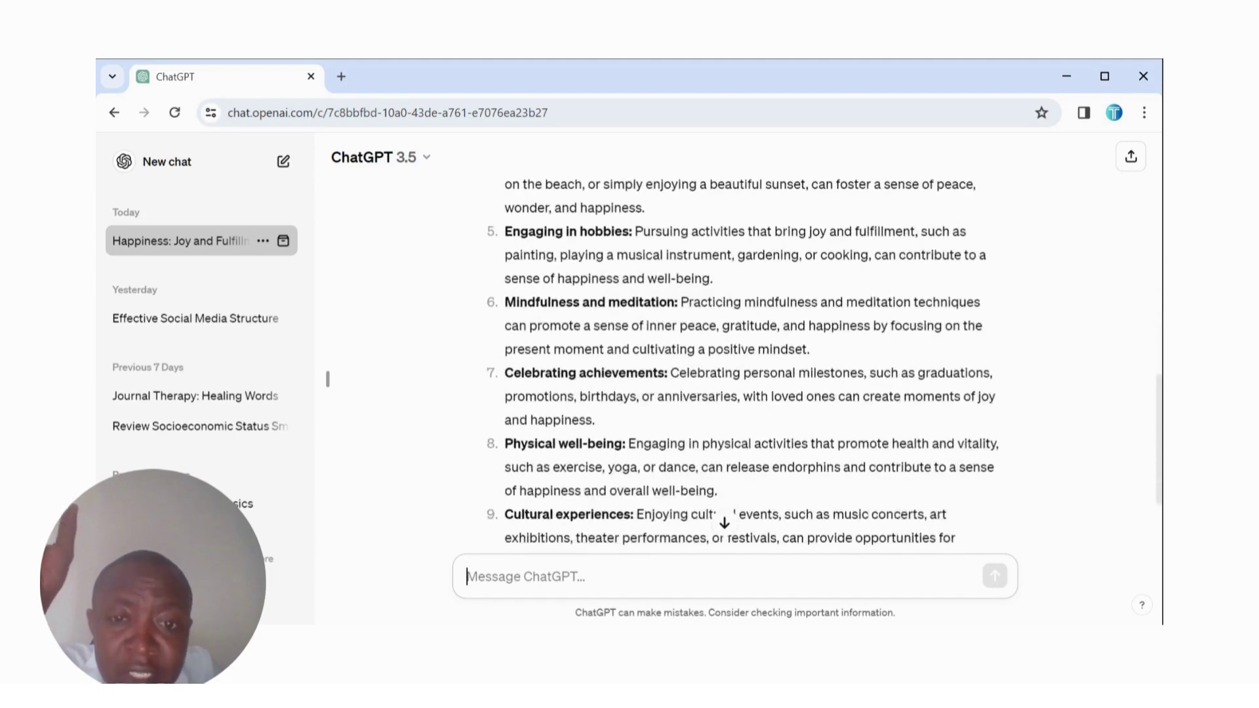
pyautogui.scroll(-3, 748, 367)
pyautogui.scroll(3, 747, 367)
pyautogui.scroll(6, 747, 367)
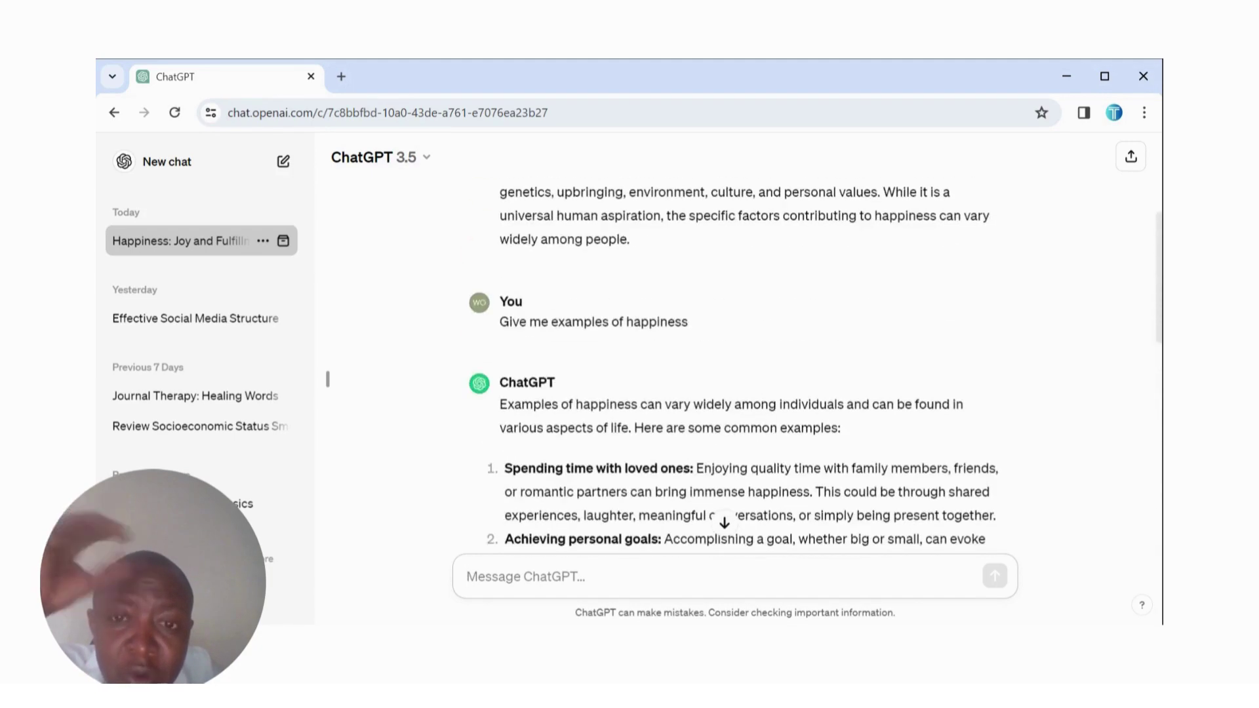
pyautogui.scroll(4, 659, 376)
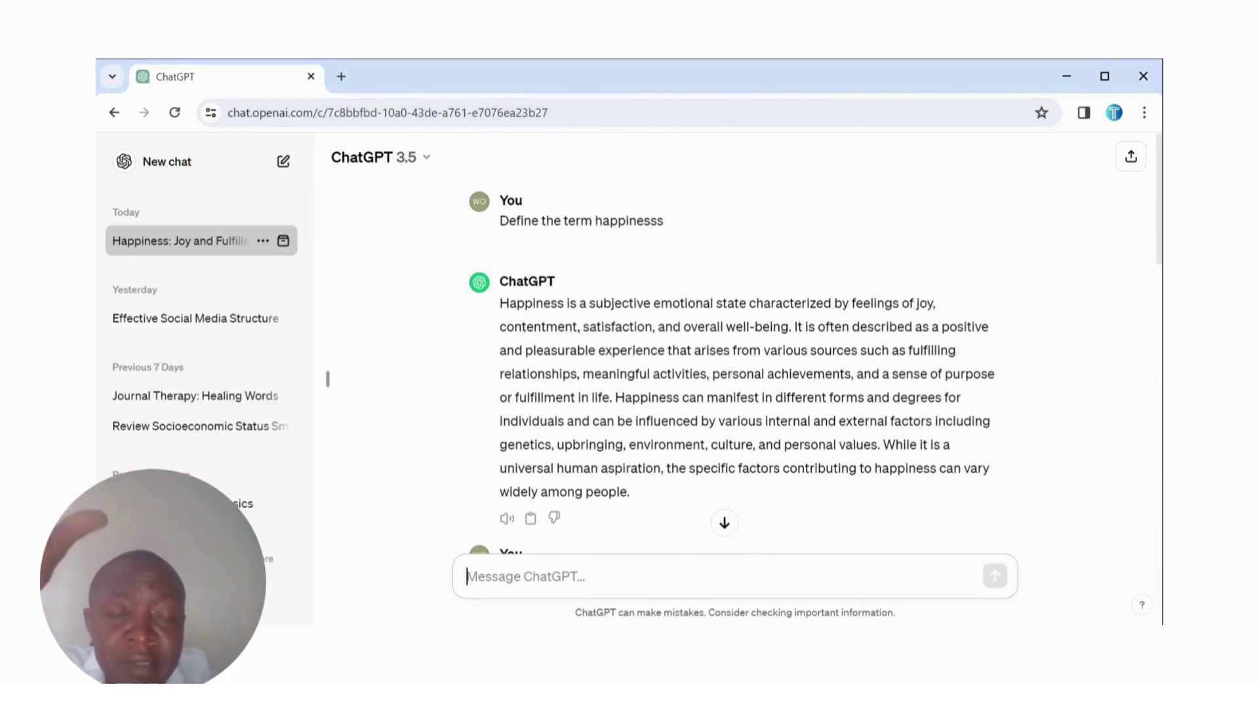
pyautogui.scroll(-10, 731, 367)
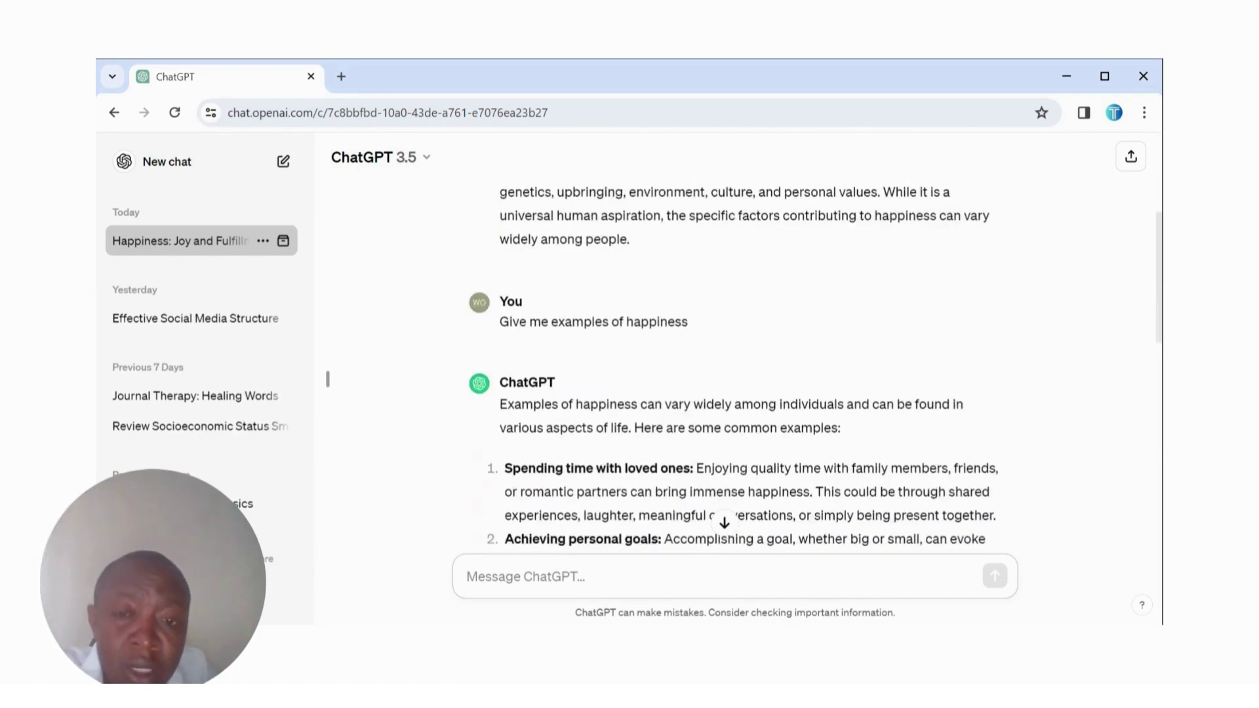
pyautogui.scroll(-1, 731, 367)
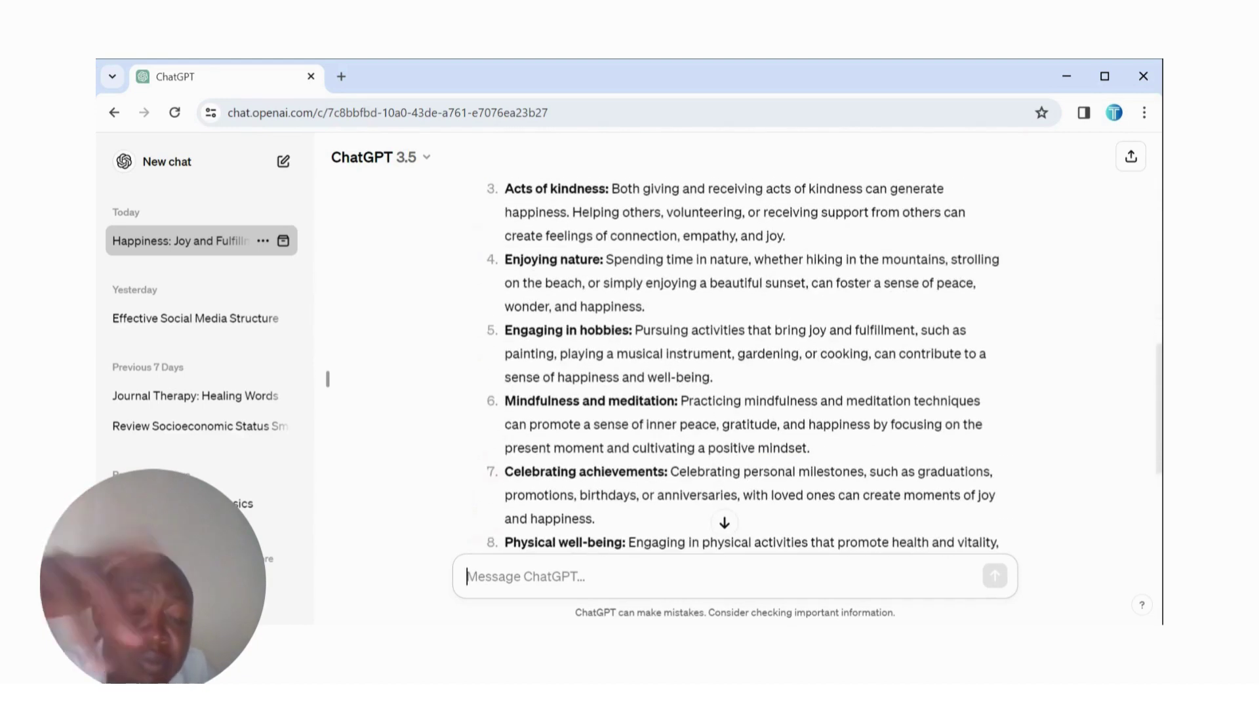
pyautogui.scroll(8, 731, 367)
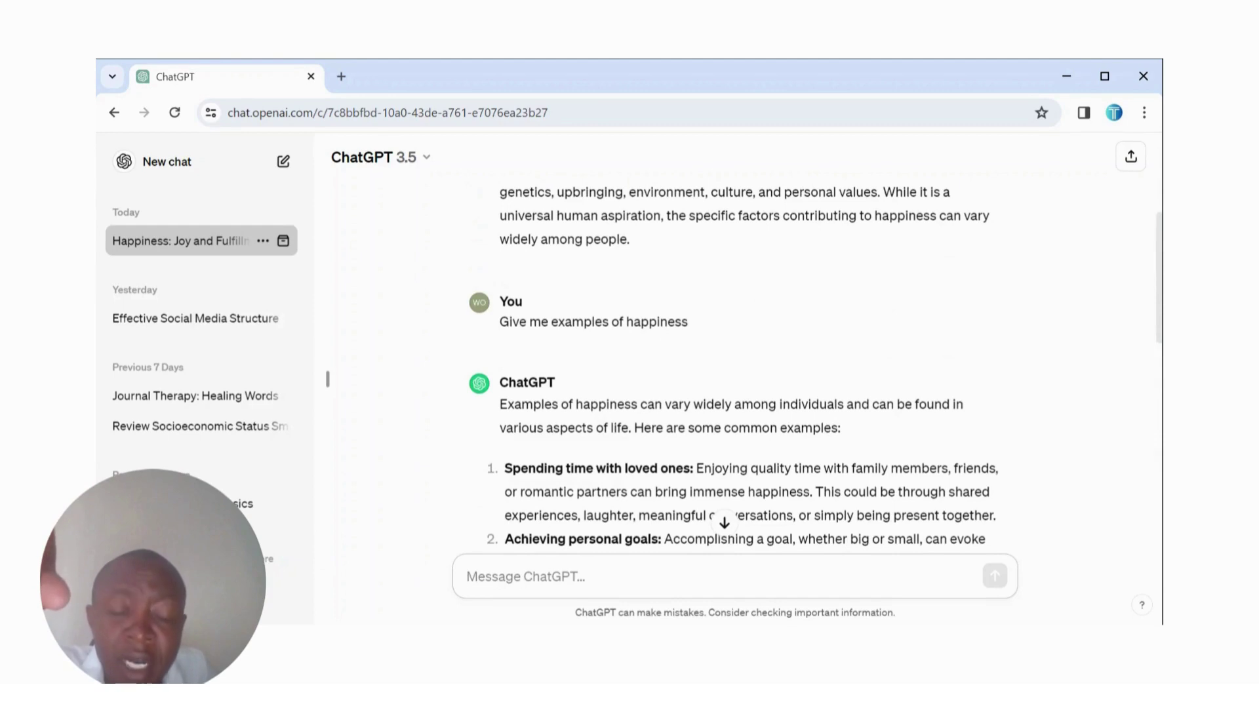
pyautogui.scroll(-9, 656, 452)
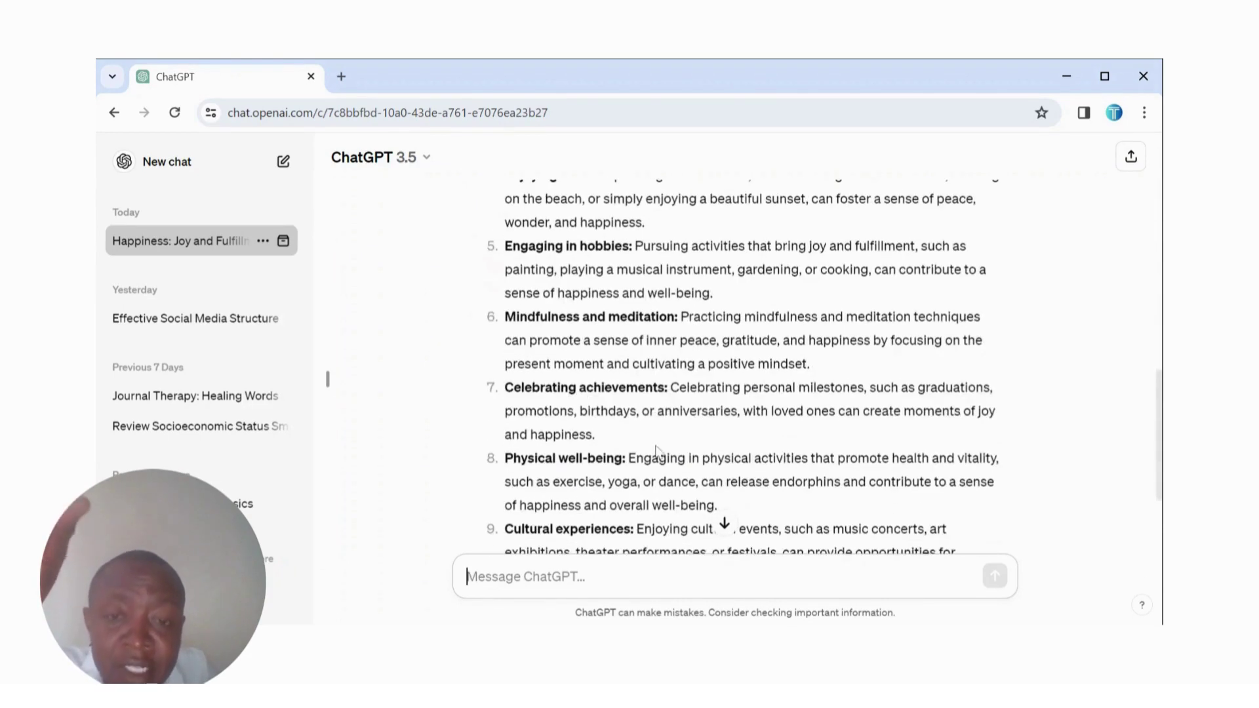
pyautogui.scroll(4, 667, 428)
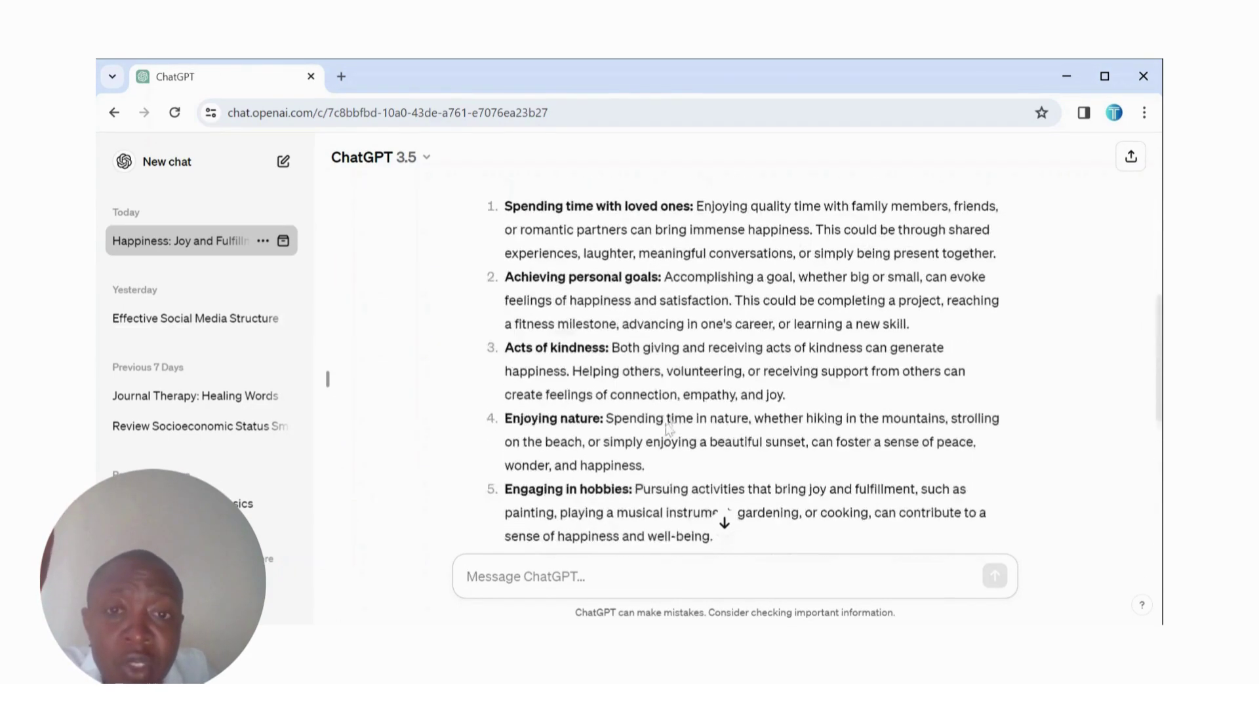
pyautogui.scroll(6, 667, 426)
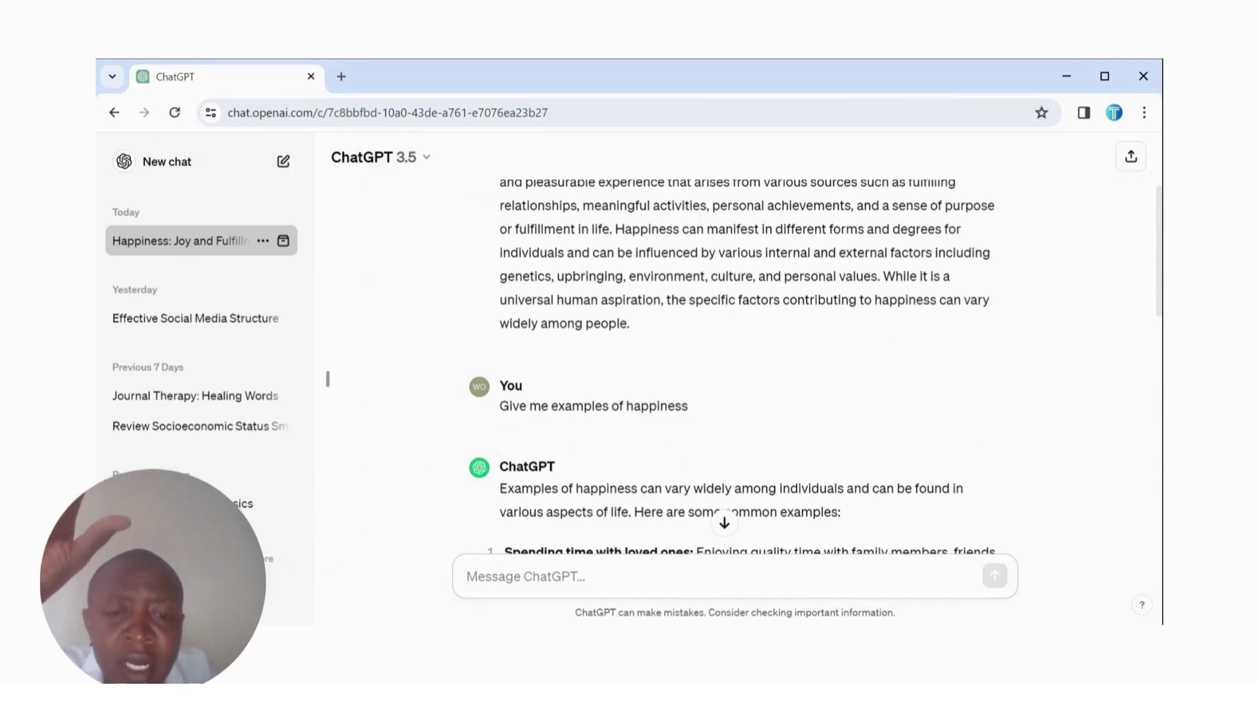
pyautogui.click(724, 522)
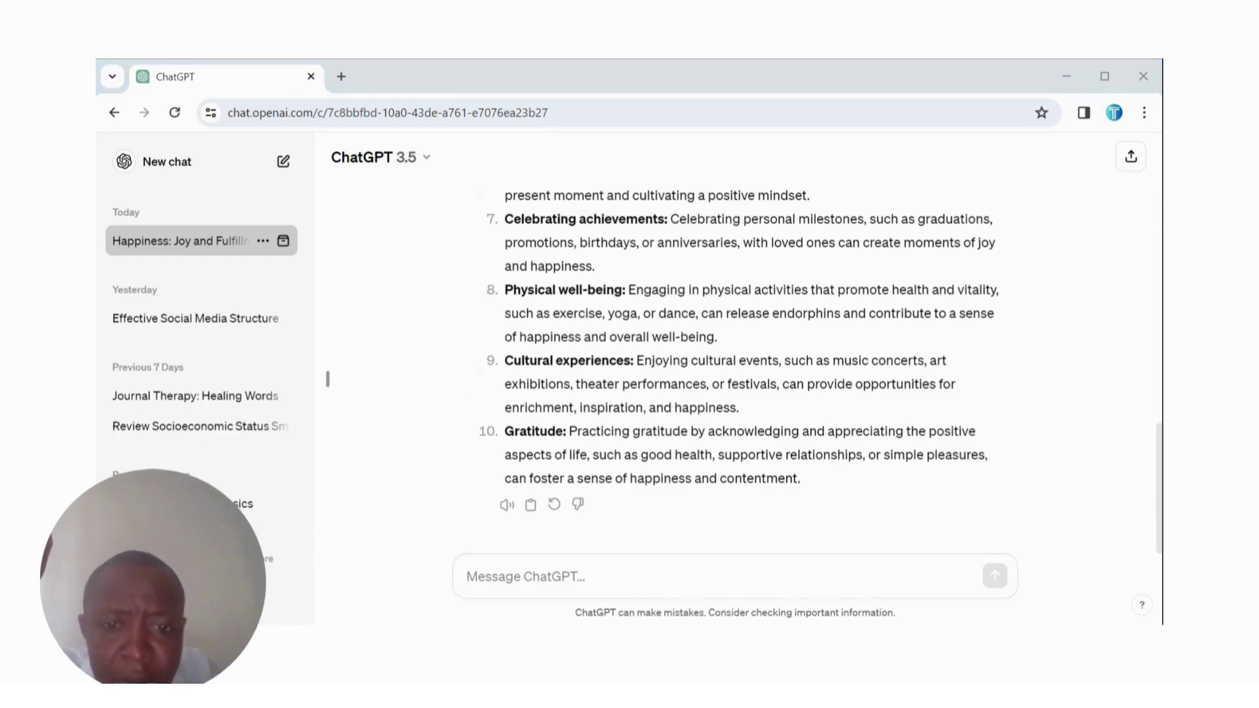
pyautogui.hotkey('alt', 'Tab')
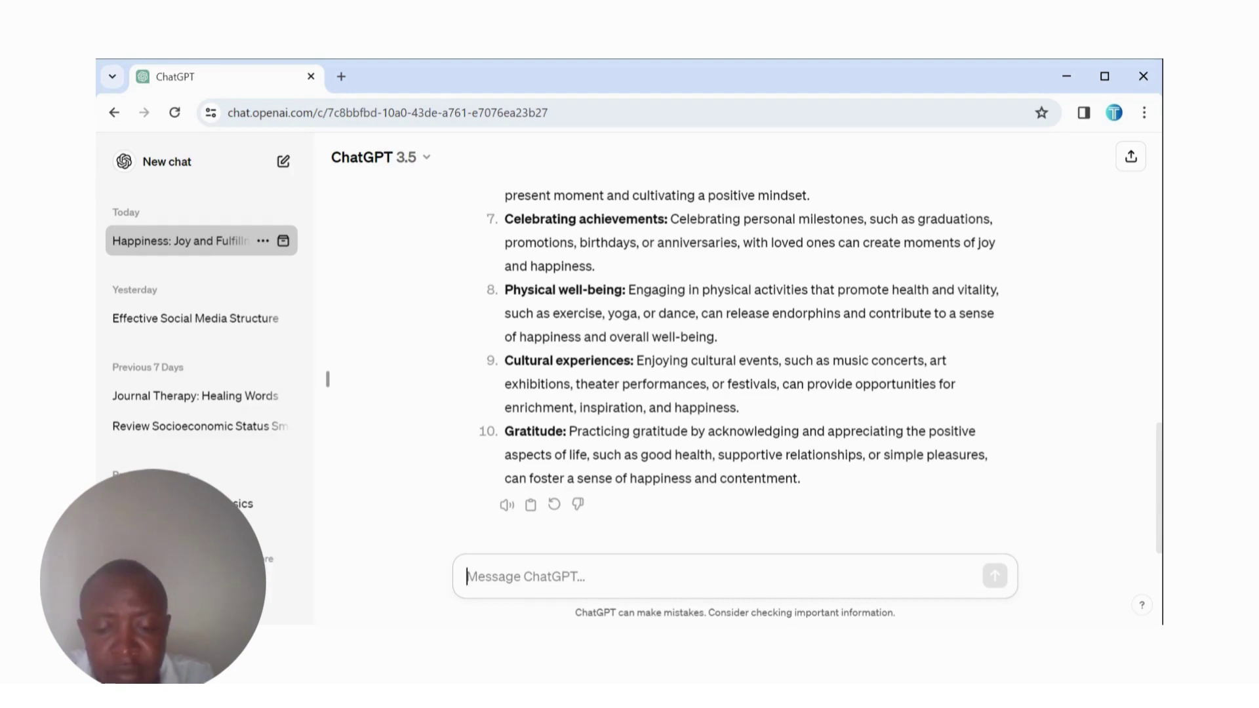
pyautogui.write('leas')
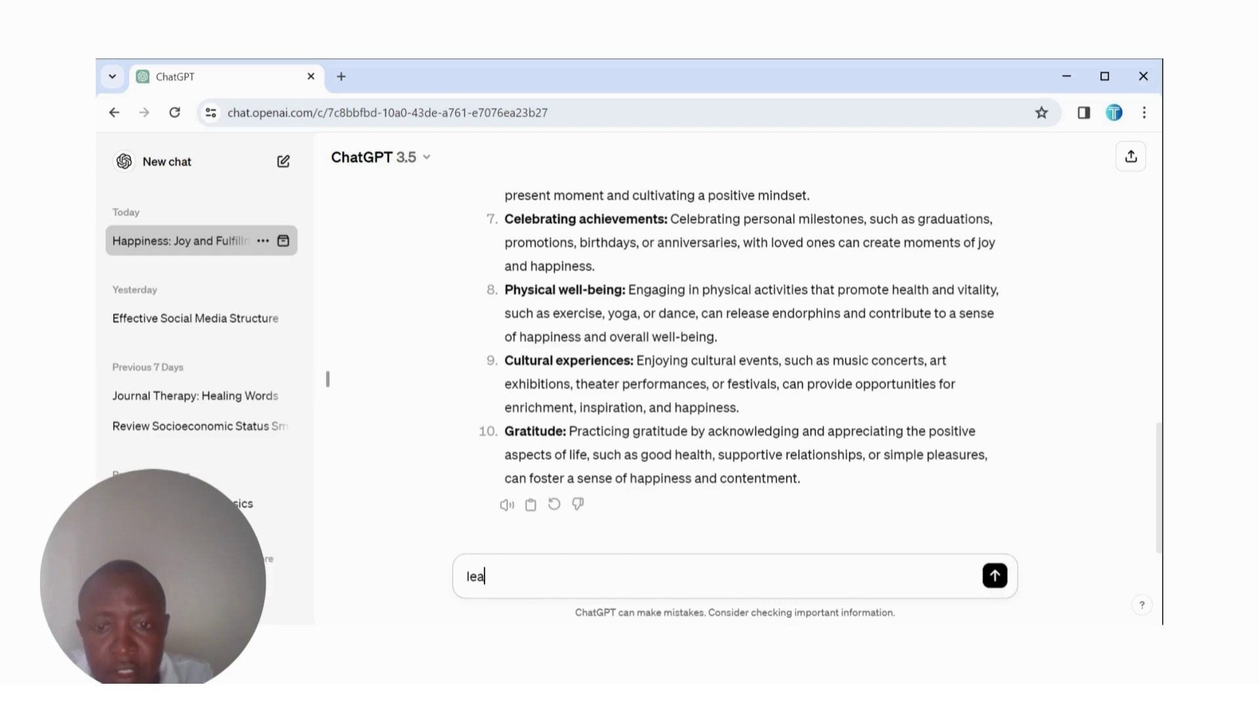
pyautogui.press('BackSpace')
pyautogui.press('BackSpace')
pyautogui.press('BackSpace')
pyautogui.press('BackSpace')
pyautogui.write('pL')
pyautogui.press('BackSpace')
pyautogui.press('BackSpace')
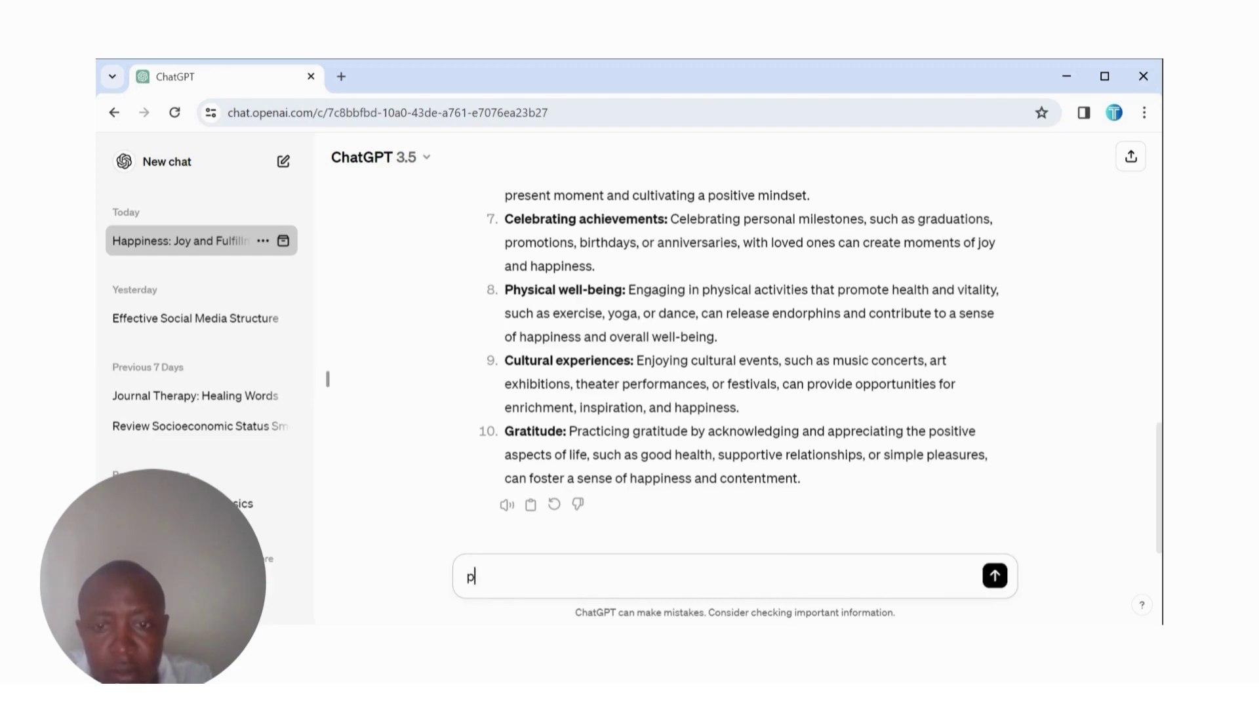
# Send the prompt "Please help me identify theories of ethics" in the same chat.
pyautogui.write('Please help me identify')
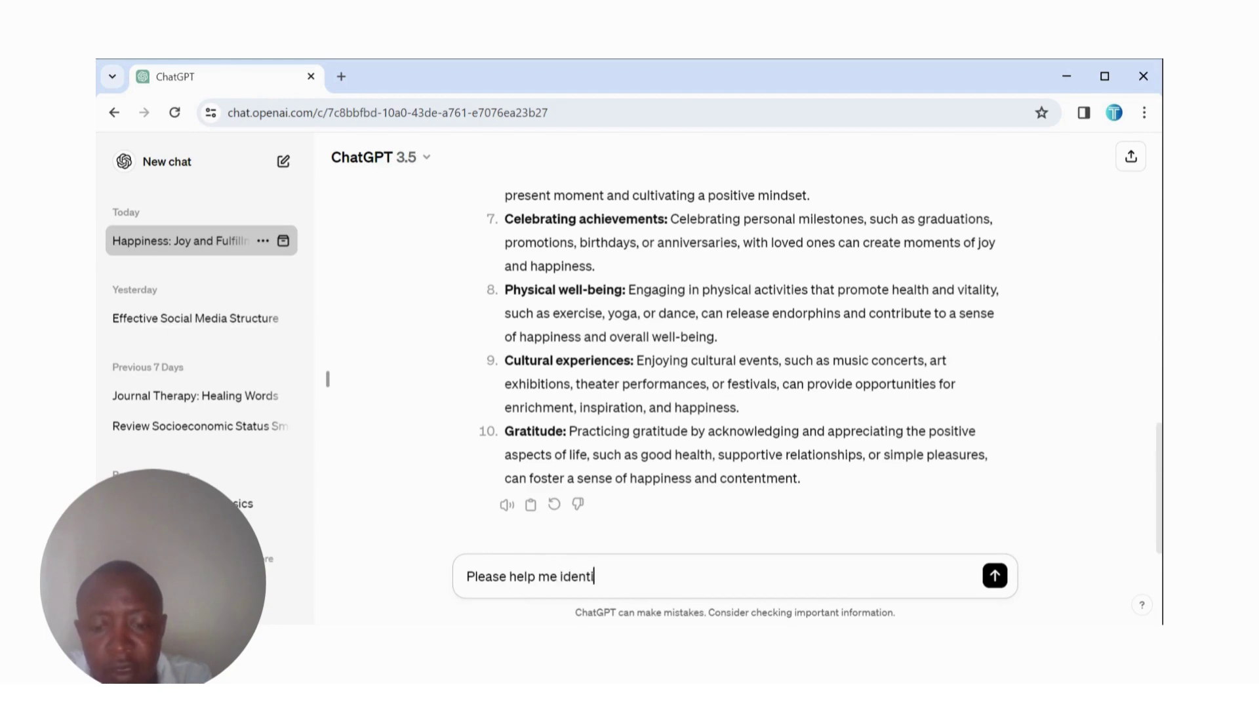
pyautogui.write('ries o')
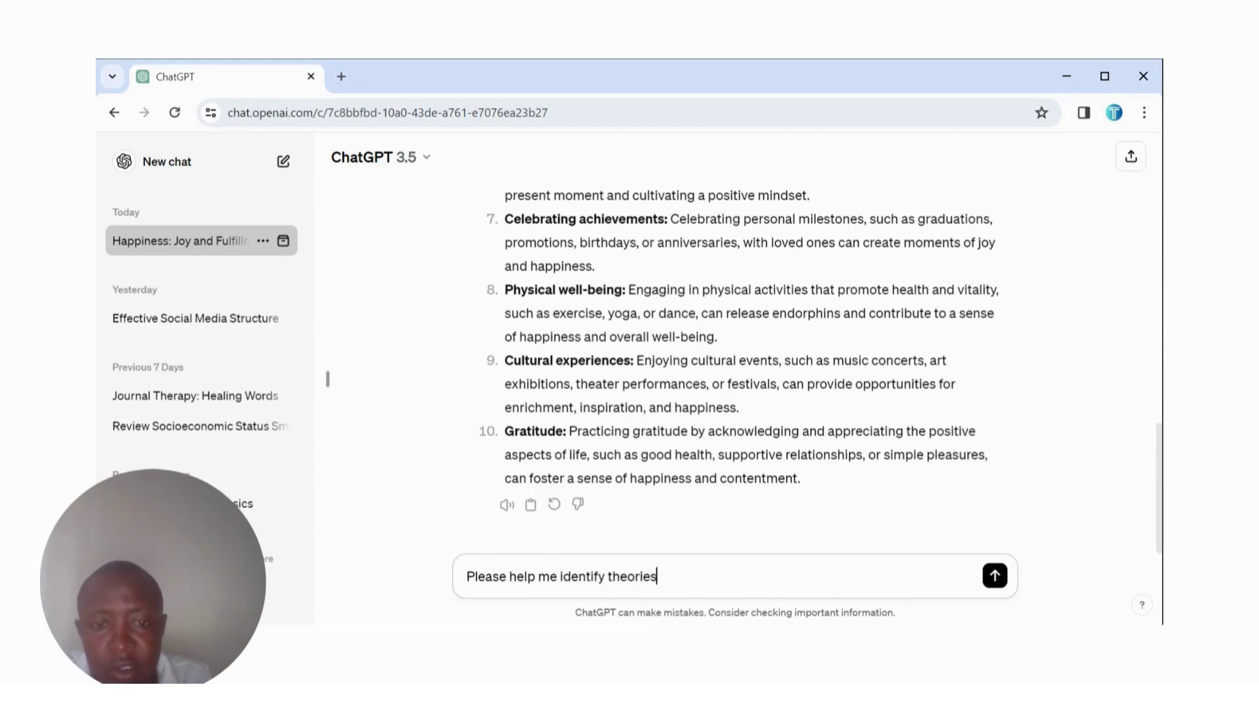
pyautogui.press('BackSpace')
pyautogui.press('BackSpace')
pyautogui.press('BackSpace')
pyautogui.write('s o')
pyautogui.press('BackSpace')
pyautogui.press('BackSpace')
pyautogui.press('BackSpace')
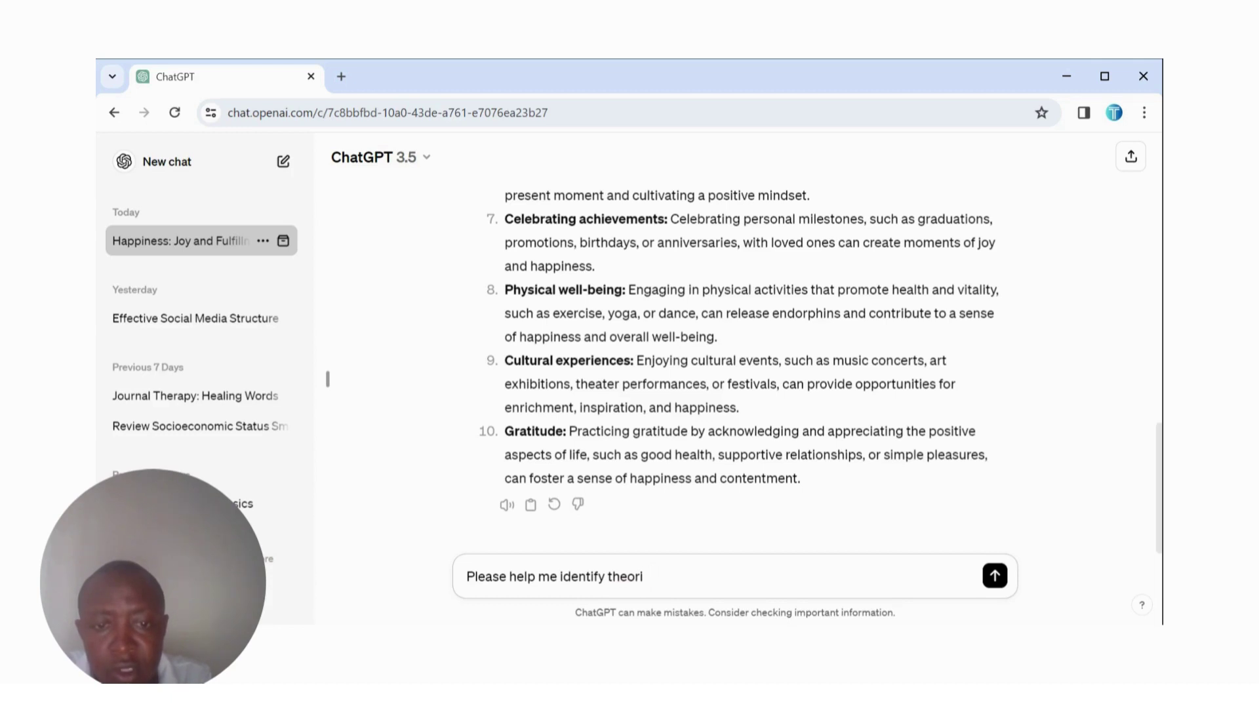
pyautogui.write('es ethi')
pyautogui.press('BackSpace')
pyautogui.press('BackSpace')
pyautogui.press('BackSpace')
pyautogui.press('BackSpace')
pyautogui.write('of ethics')
pyautogui.press('Return')
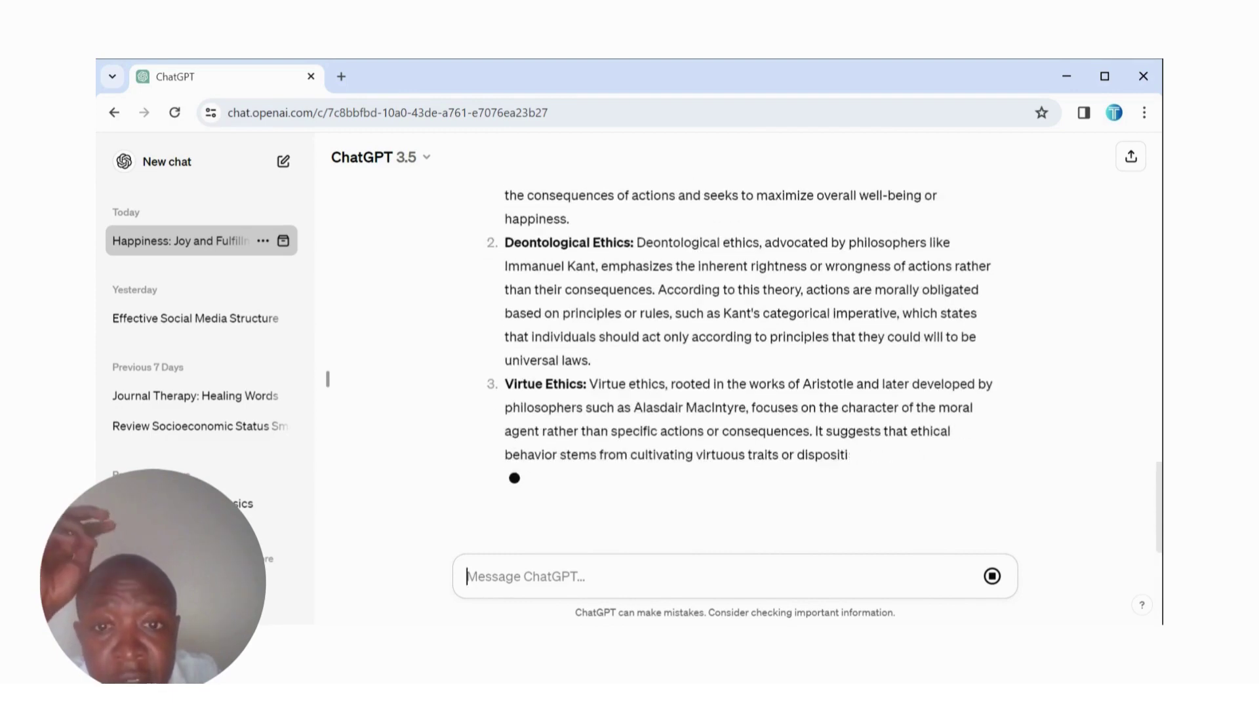
# Read through the listed ethical theories in the reply, from utilitarianism to feminist ethics, finishing back at the start of the list.
pyautogui.scroll(1, 734, 367)
pyautogui.scroll(5, 613, 470)
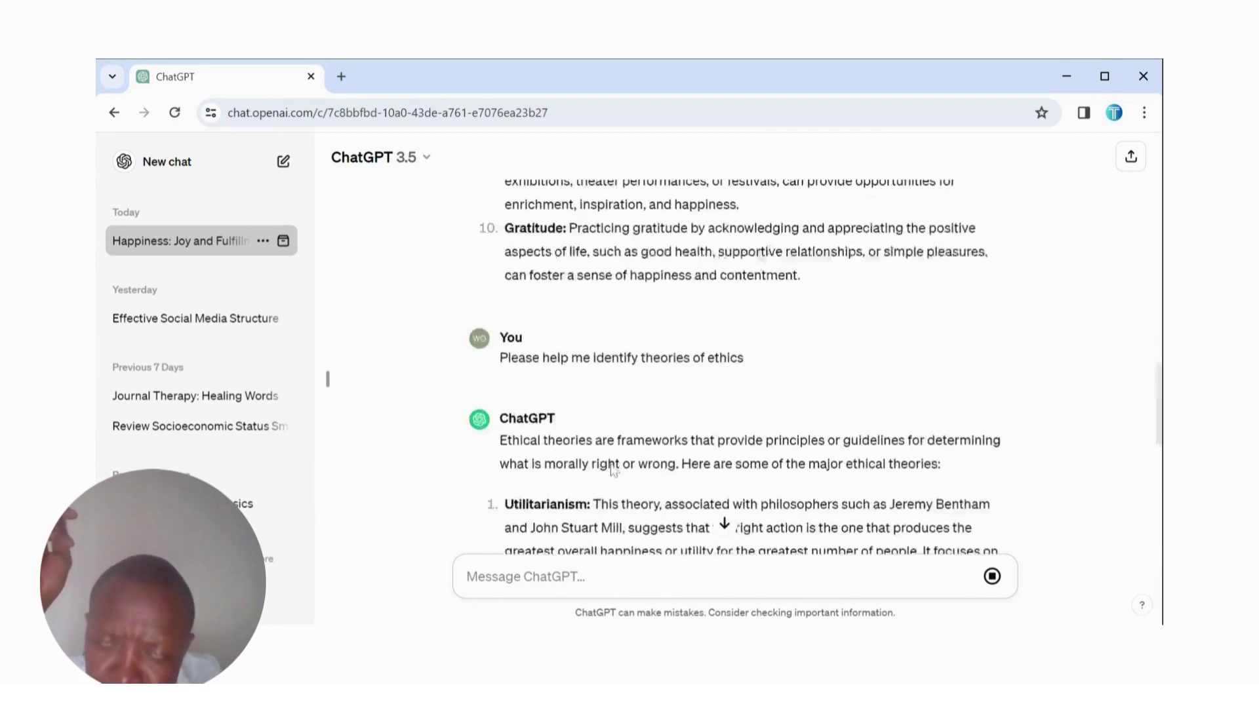
pyautogui.scroll(-5, 613, 469)
pyautogui.scroll(-8, 734, 367)
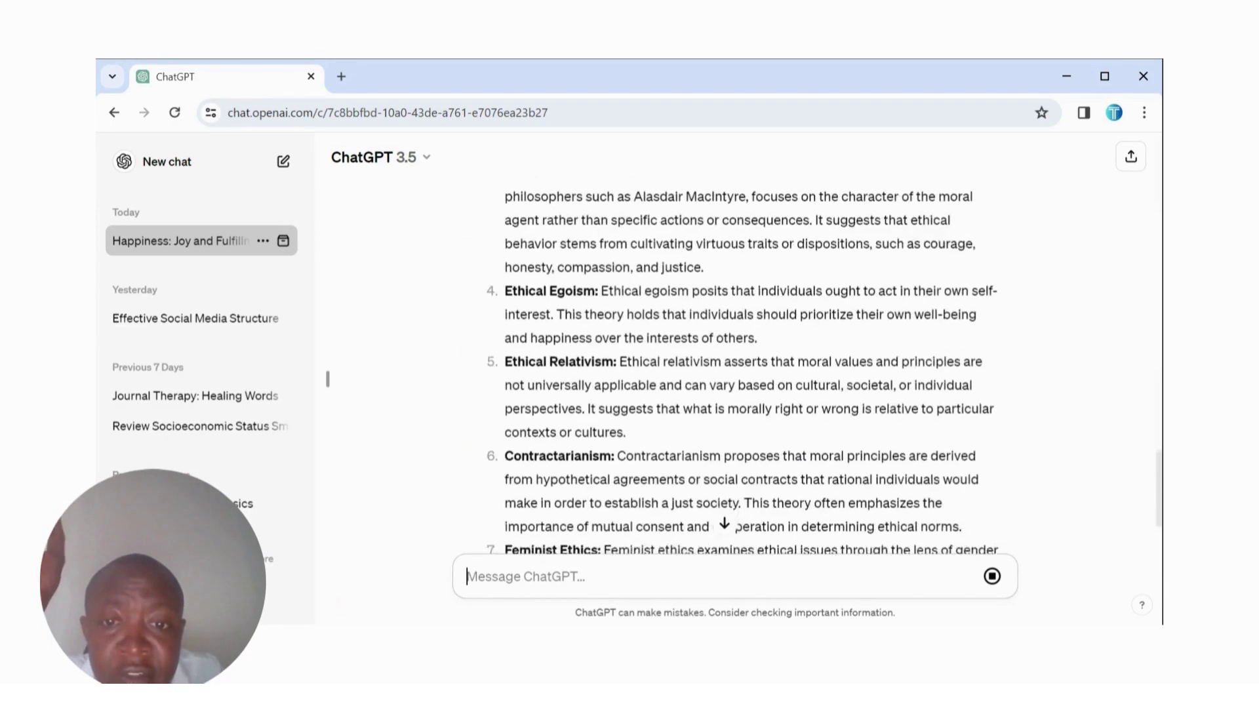
pyautogui.scroll(5, 735, 368)
pyautogui.scroll(6, 734, 367)
pyautogui.scroll(-6, 734, 367)
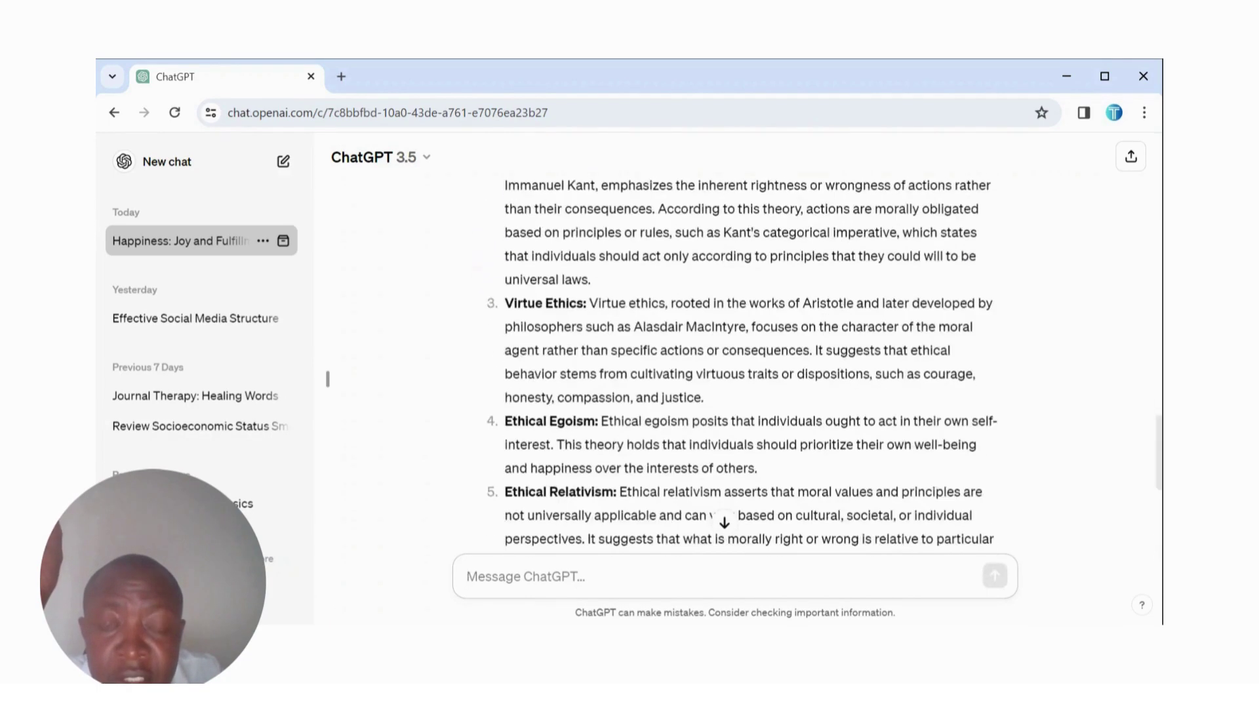
pyautogui.scroll(-6, 734, 367)
pyautogui.scroll(4, 734, 367)
pyautogui.scroll(6, 734, 367)
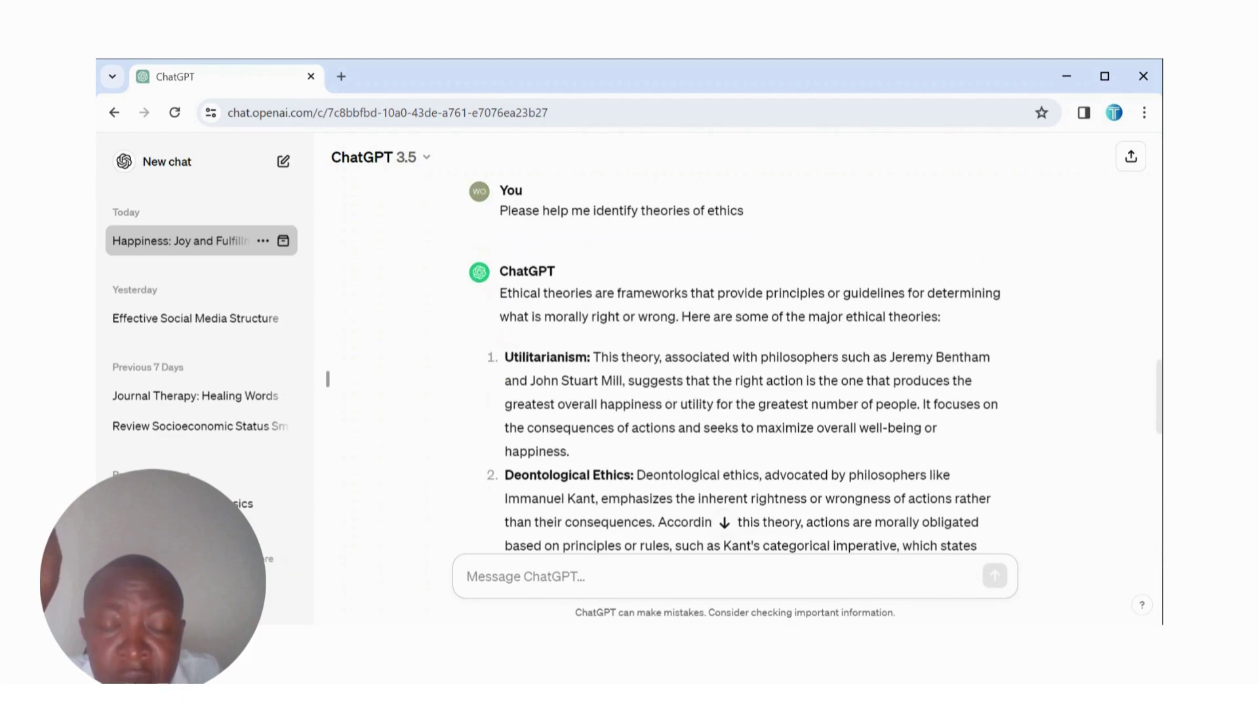
pyautogui.scroll(-7, 734, 367)
pyautogui.scroll(8, 734, 367)
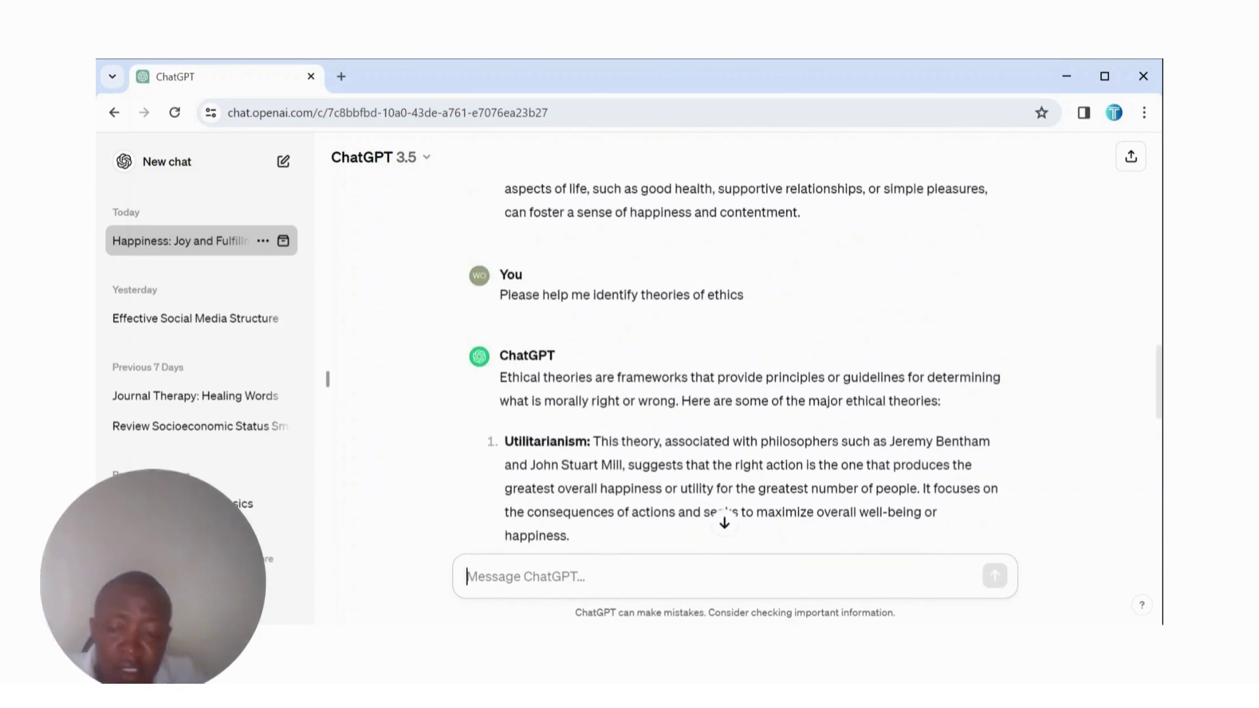
# Send the prompt "Which one do you consider to be the best theory when making decisions about relationships" in the same chat.
pyautogui.write('Which')
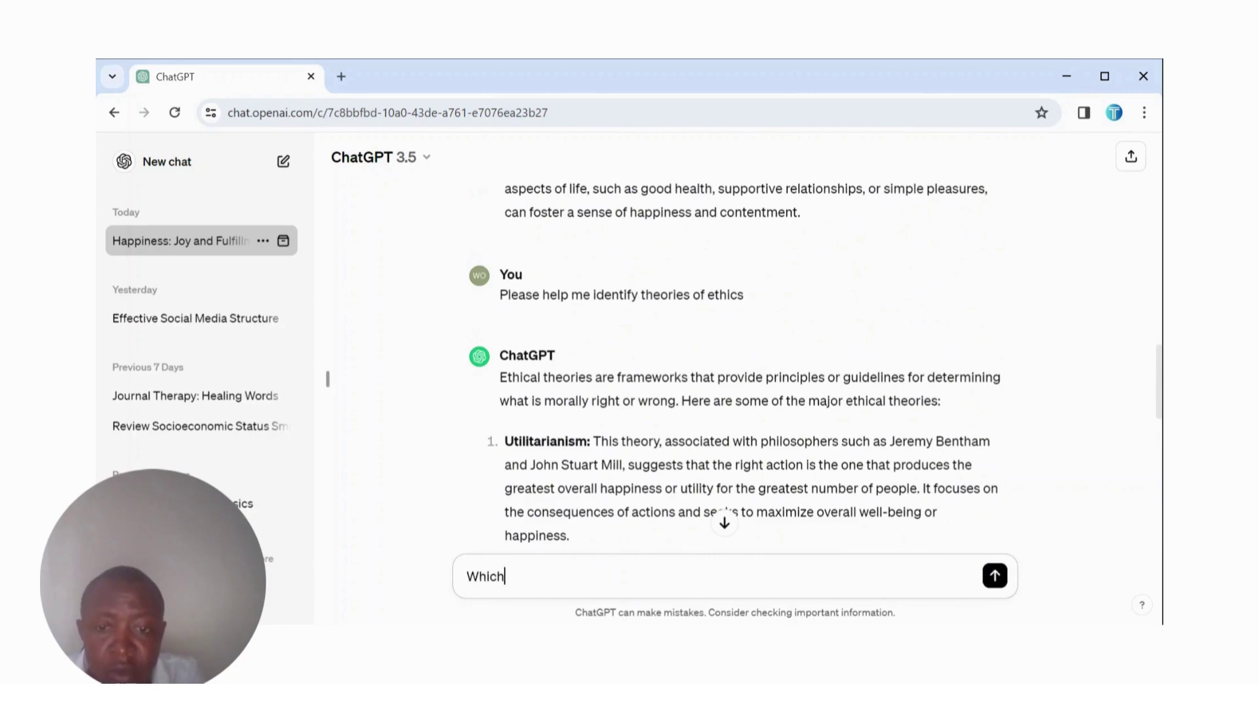
pyautogui.write(' one do you')
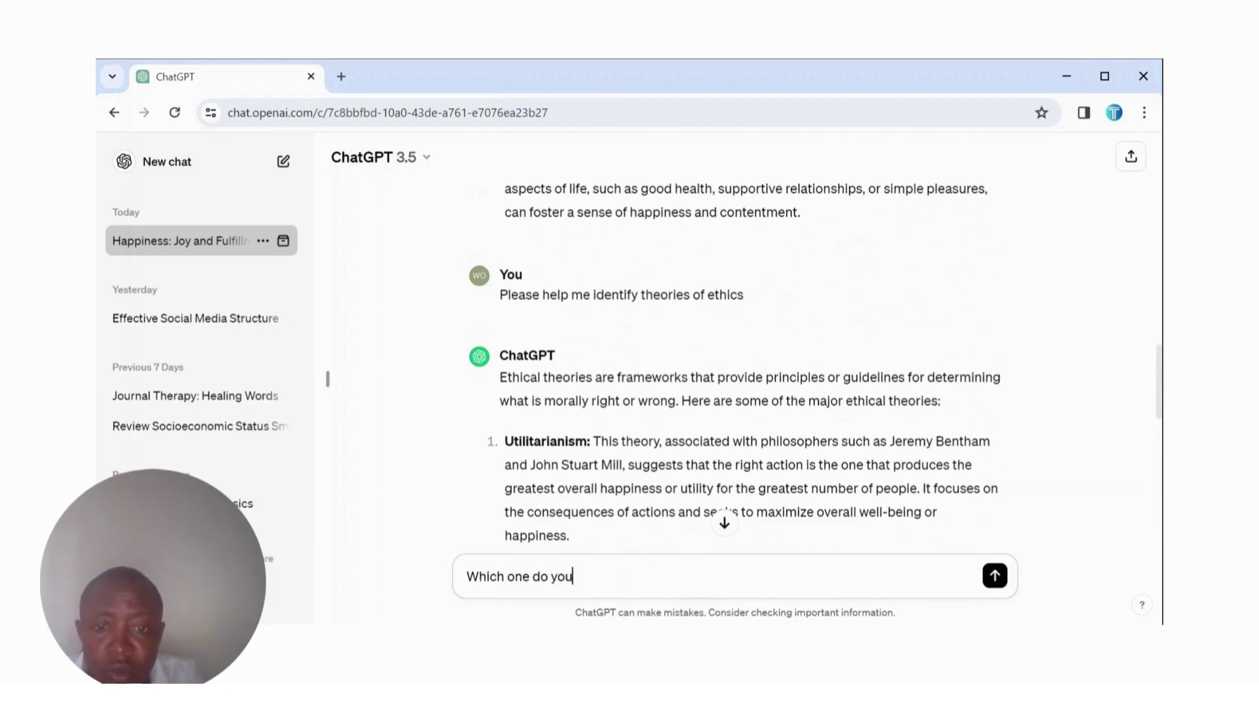
pyautogui.write(' consider ')
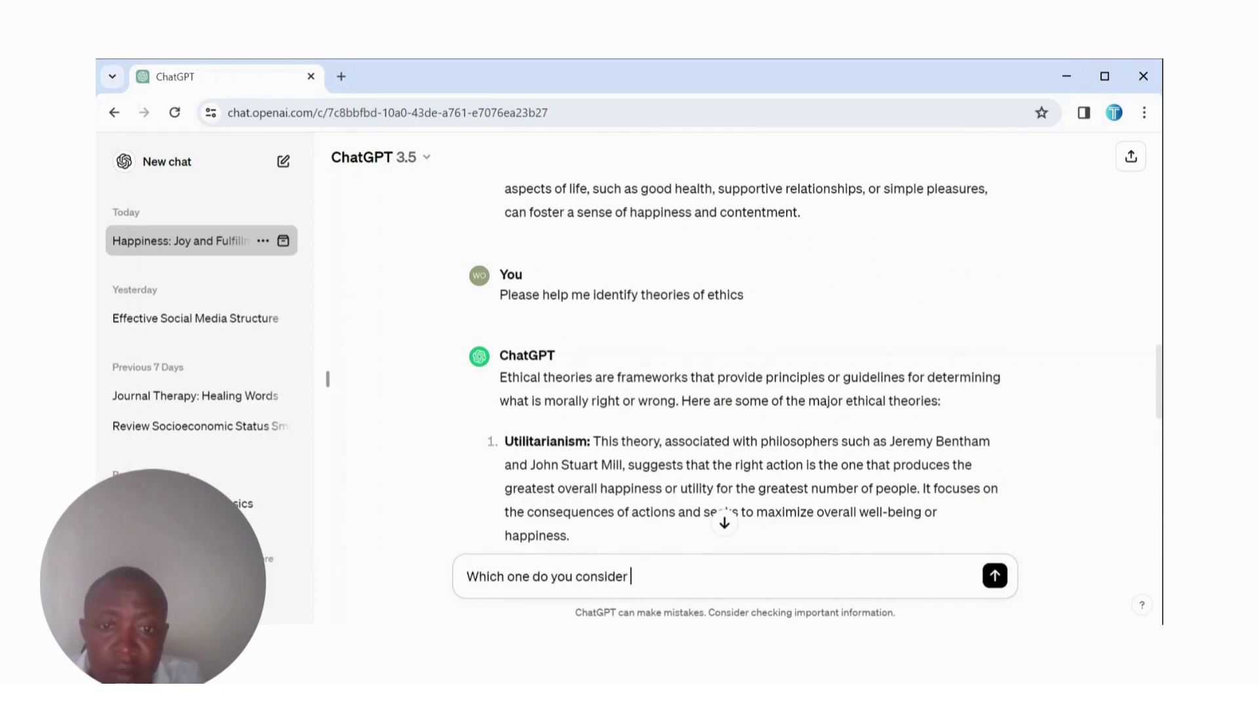
pyautogui.write('to be the')
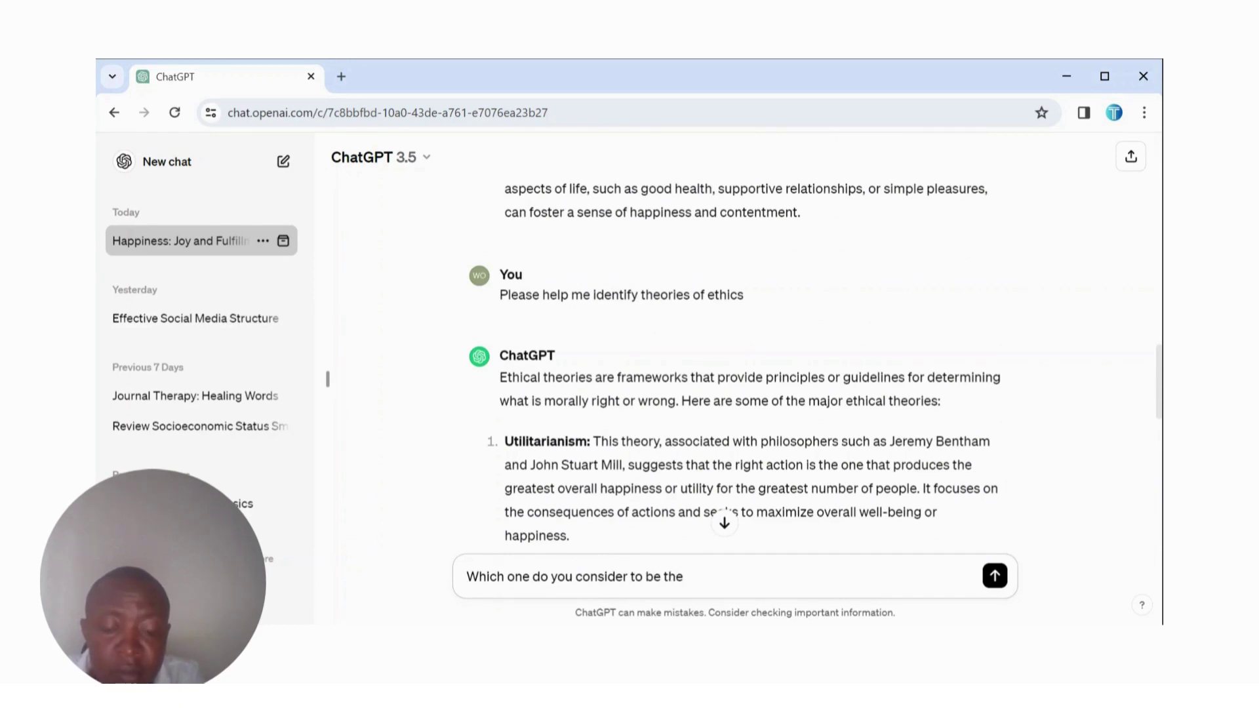
pyautogui.write(' best theoru')
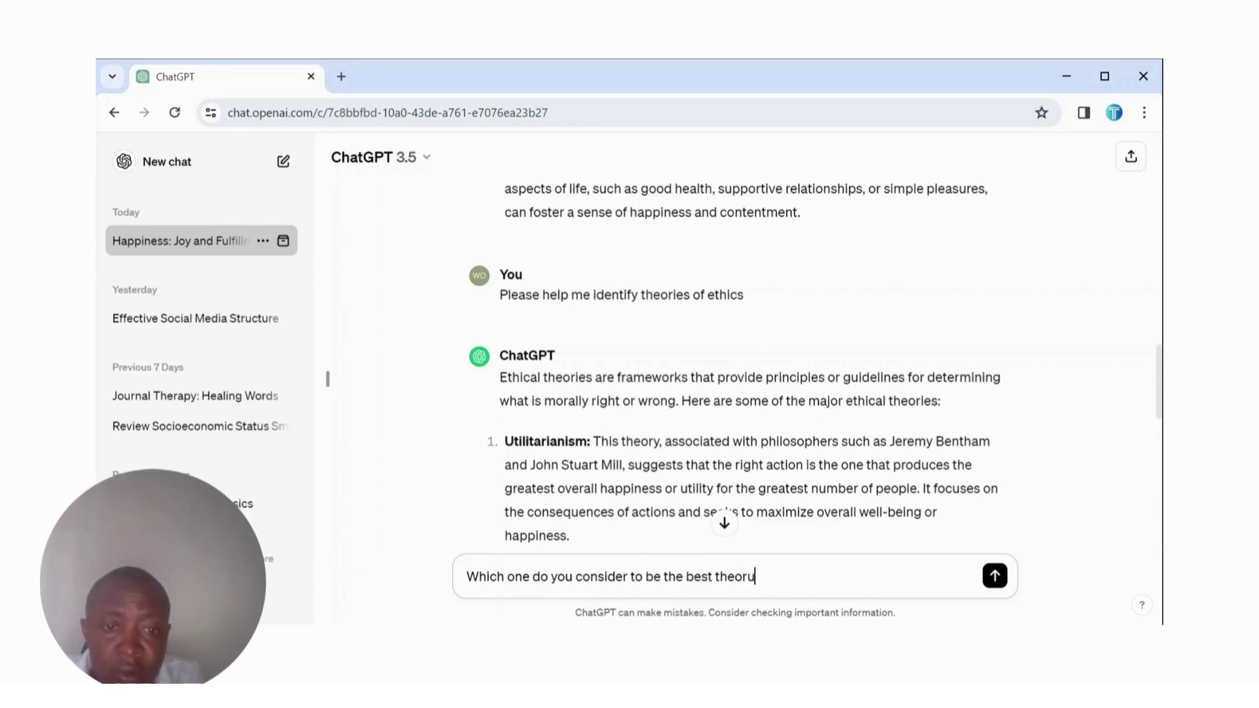
pyautogui.press('BackSpace')
pyautogui.write('y when making ')
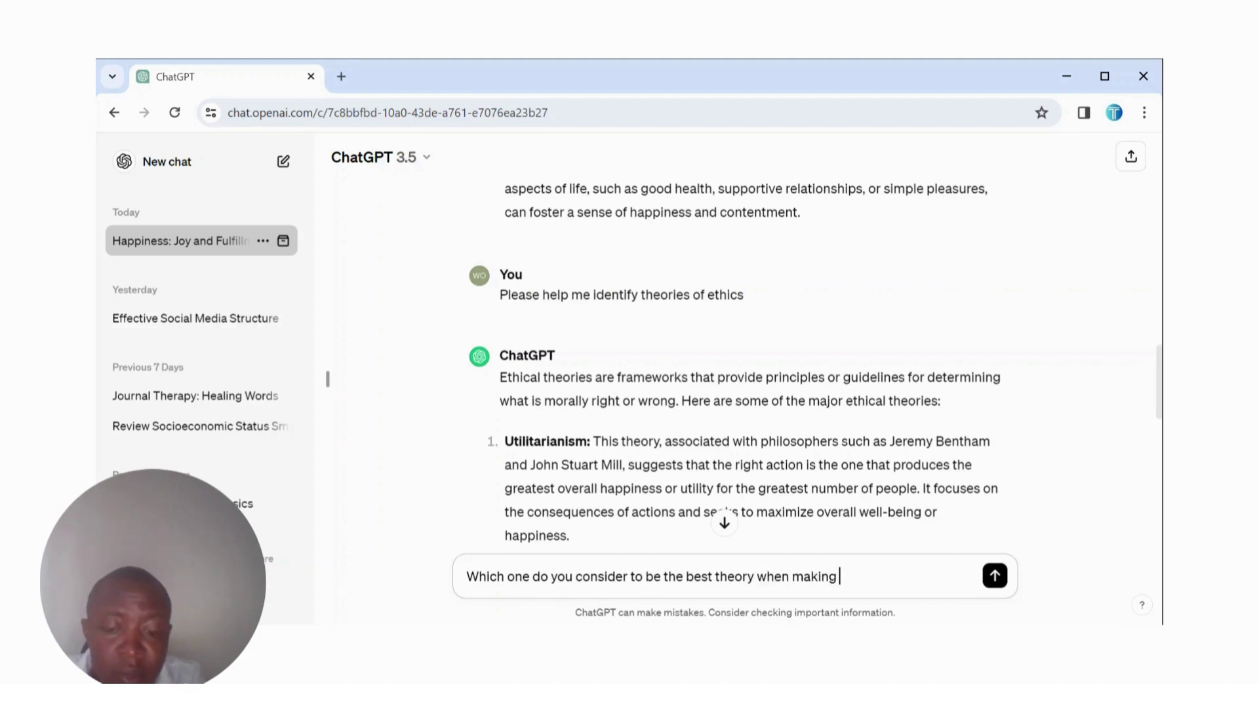
pyautogui.write('decisions about relationships')
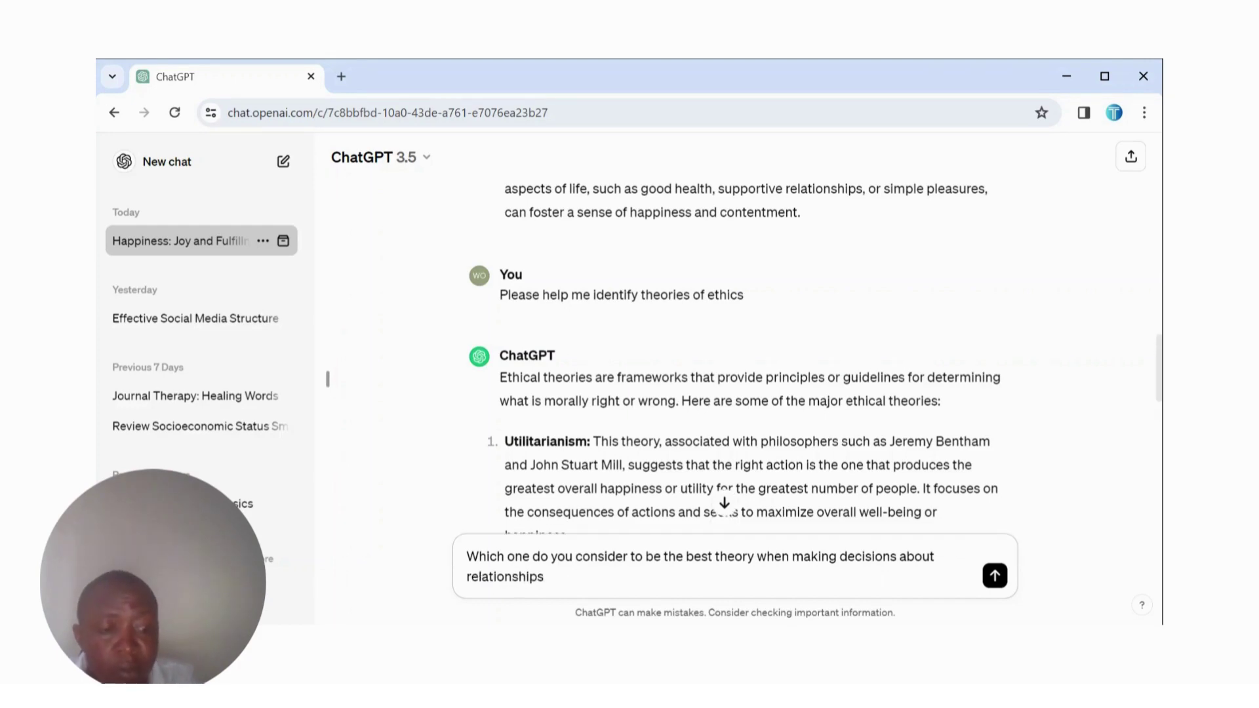
pyautogui.press('Return')
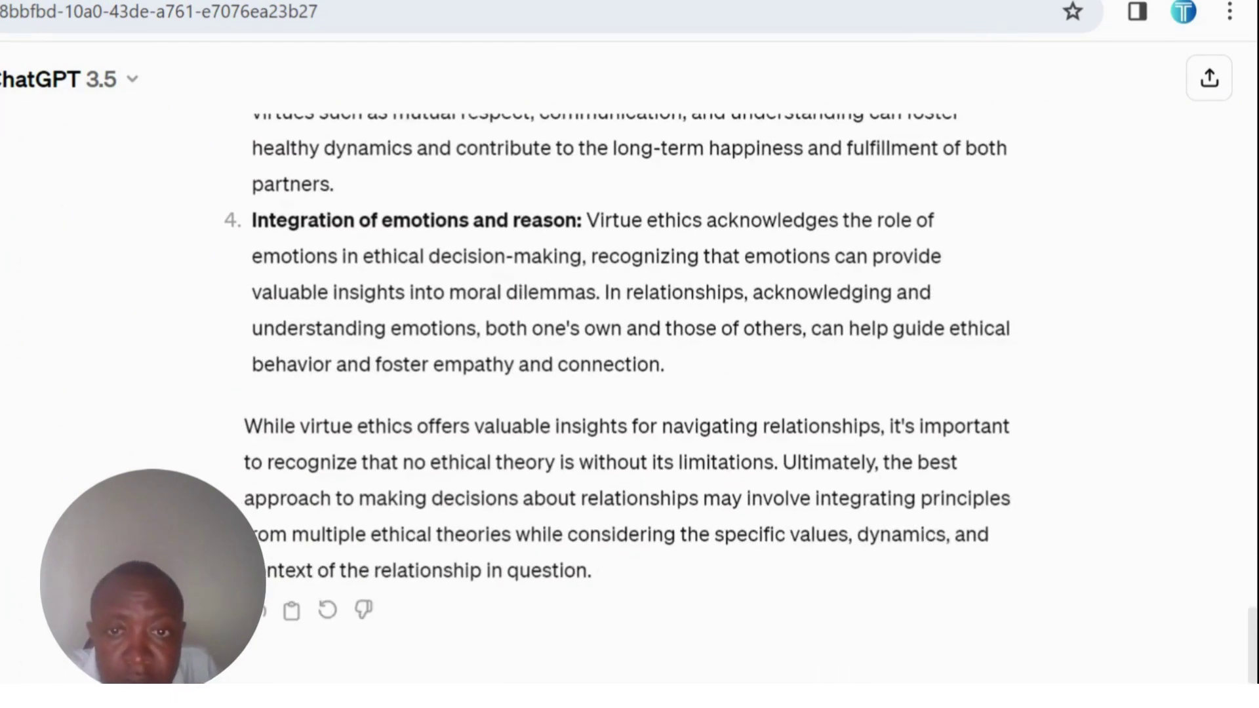
# Read the reply about the best theory for relationship decisions, compare it with the earlier list of theories, and finish at the conversation's end.
pyautogui.scroll(6, 630, 394)
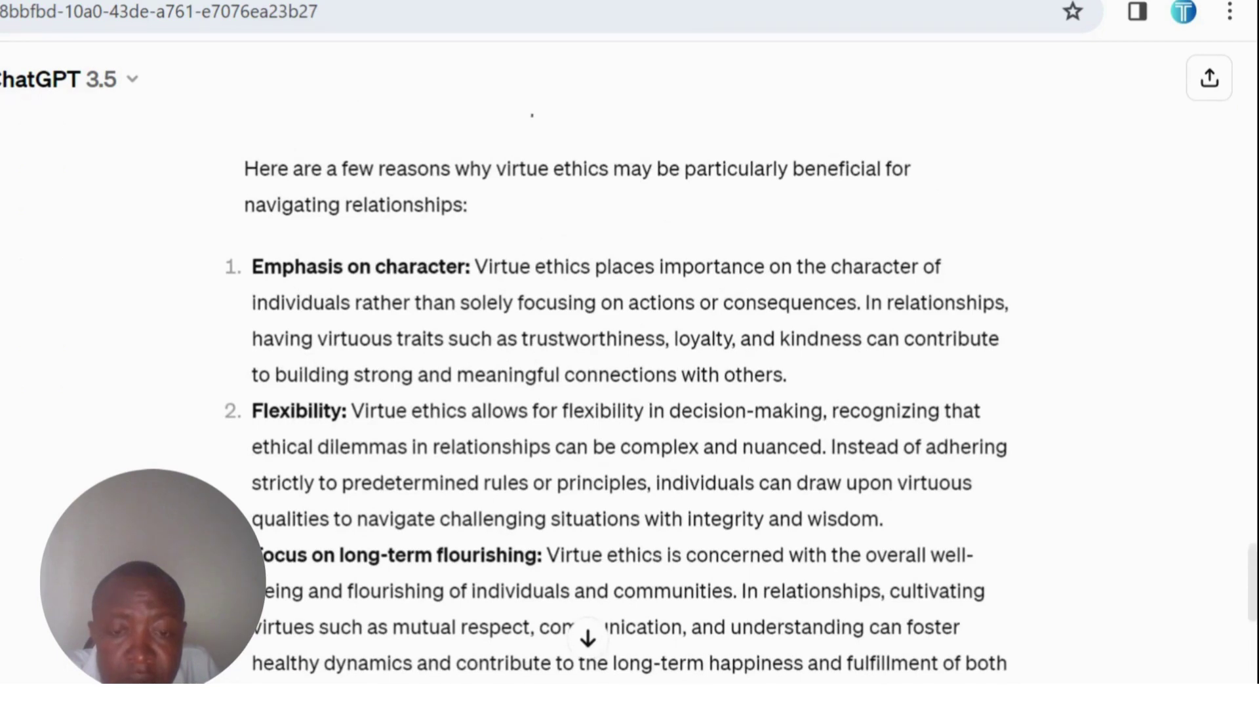
pyautogui.scroll(5, 734, 367)
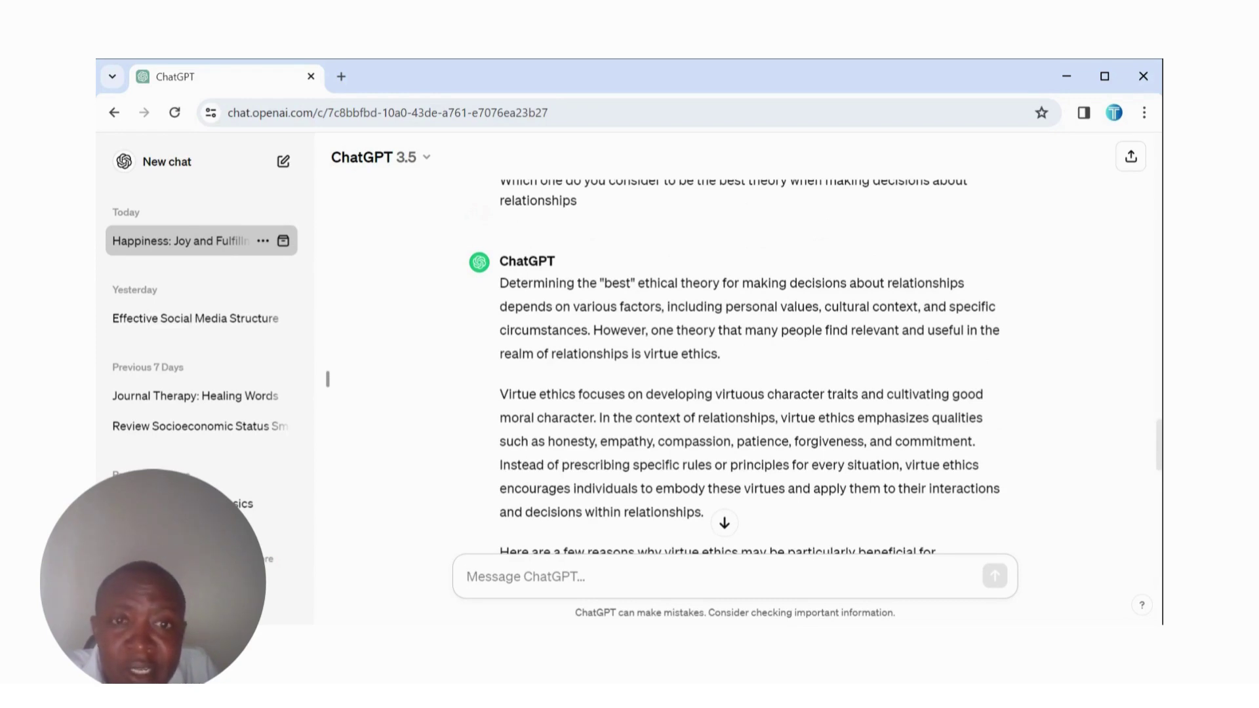
pyautogui.scroll(-3, 669, 528)
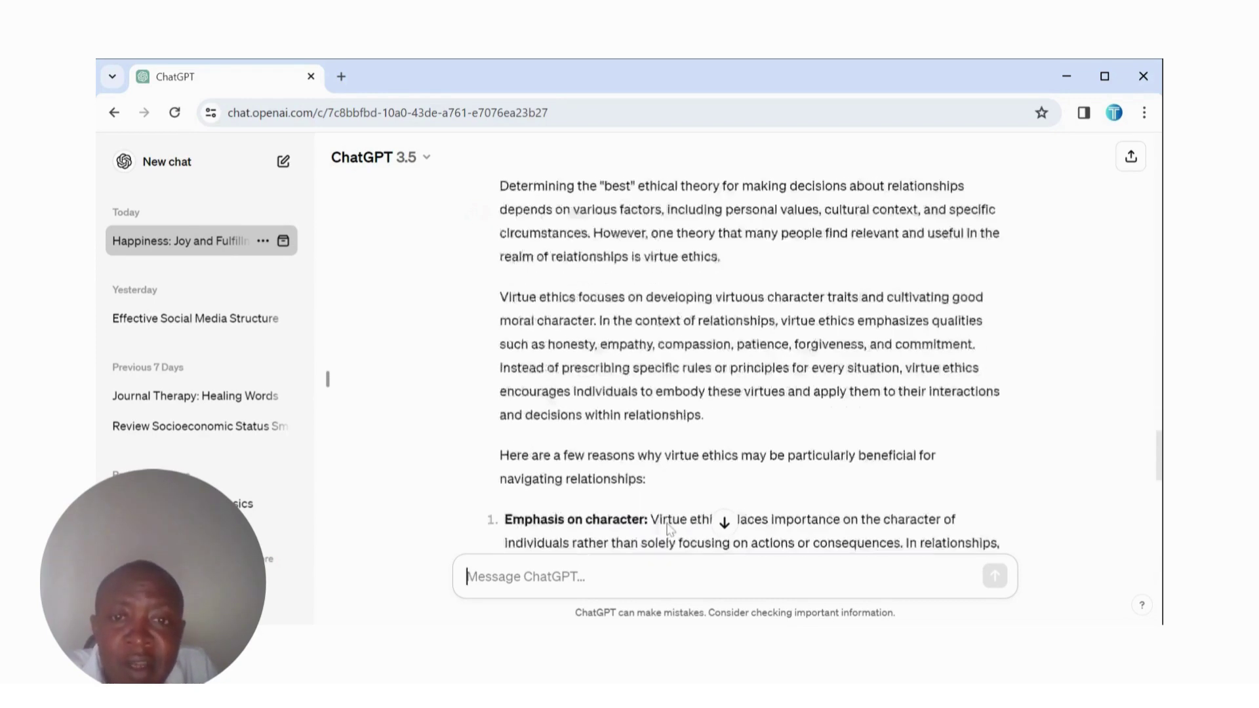
pyautogui.scroll(1, 734, 367)
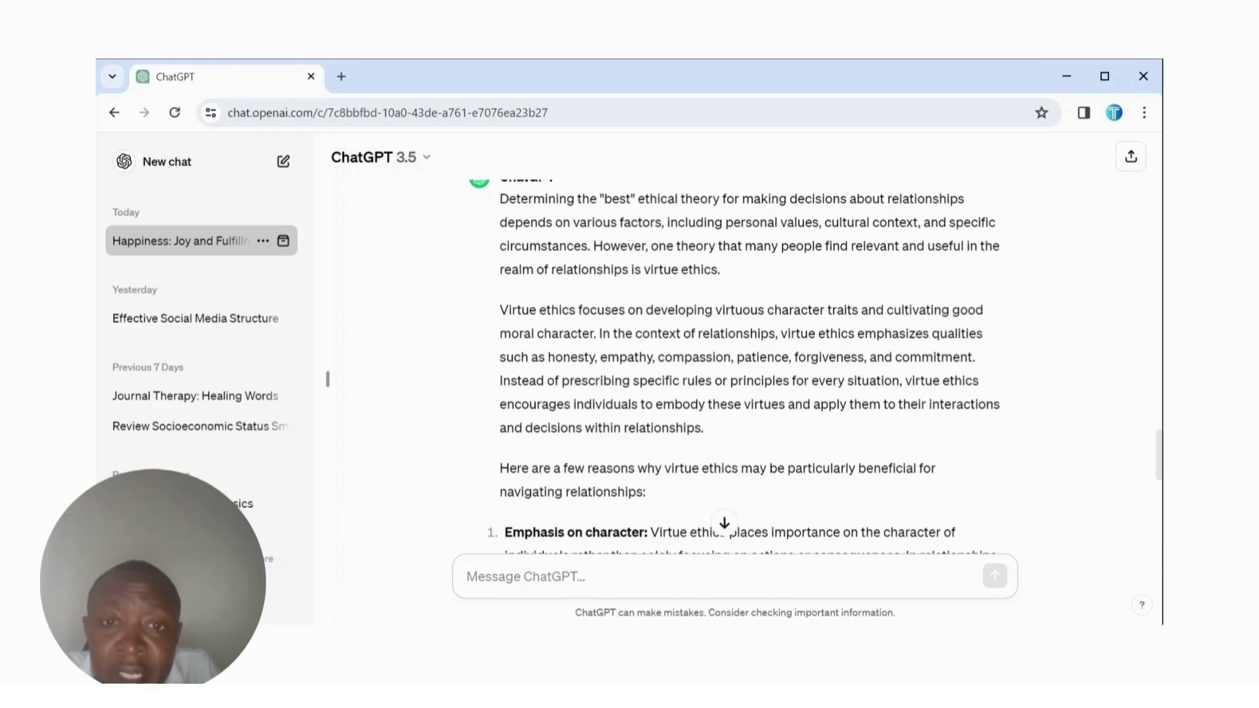
pyautogui.scroll(-7, 734, 368)
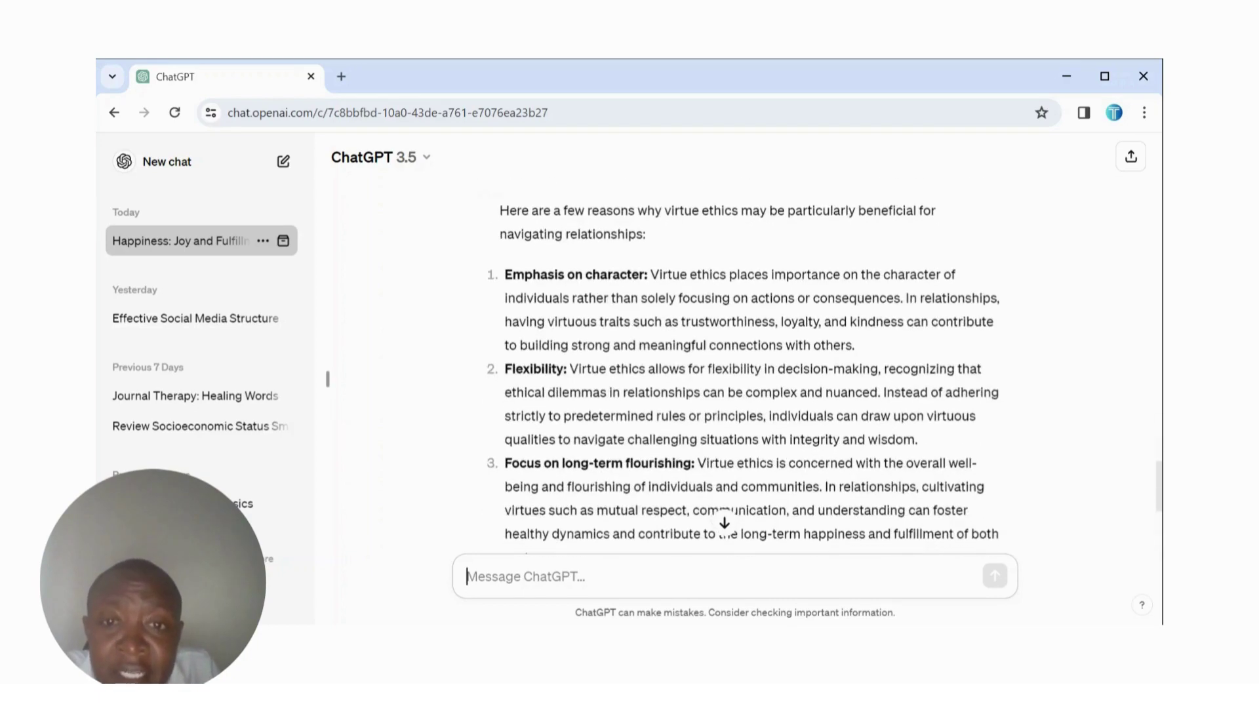
pyautogui.scroll(2, 734, 367)
pyautogui.scroll(15, 734, 367)
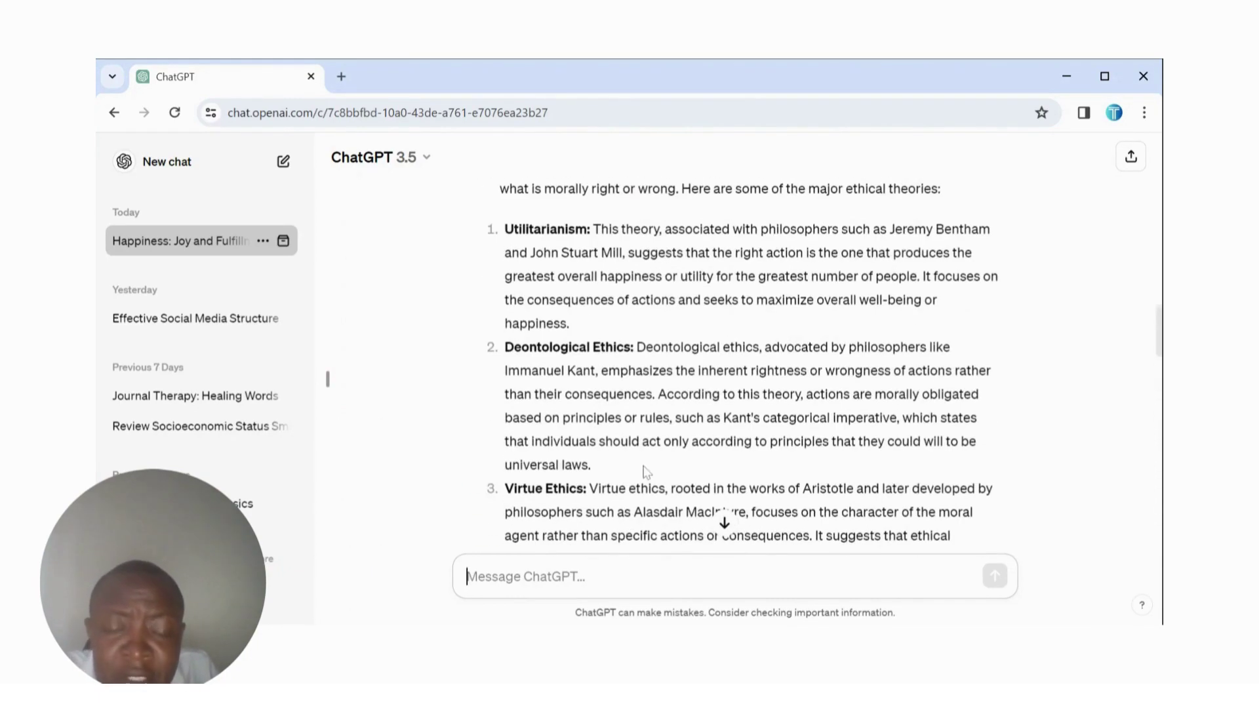
pyautogui.scroll(-10, 645, 469)
pyautogui.scroll(-4, 649, 466)
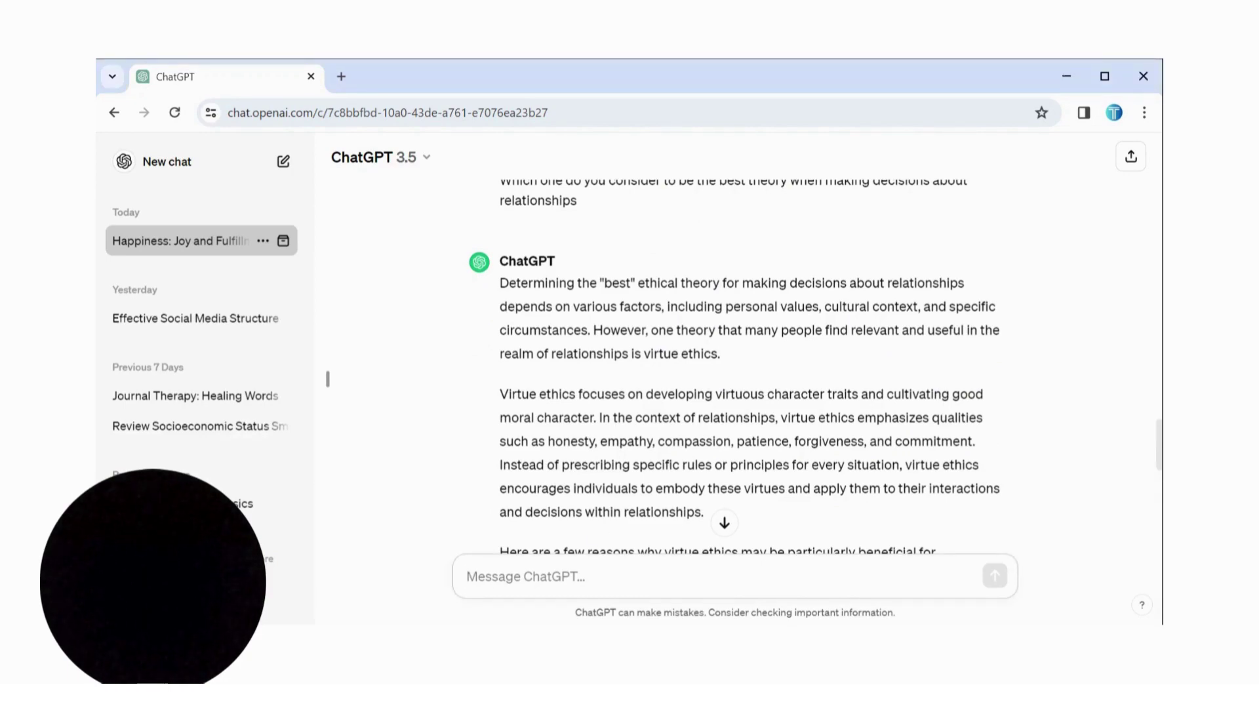
pyautogui.scroll(-7, 734, 367)
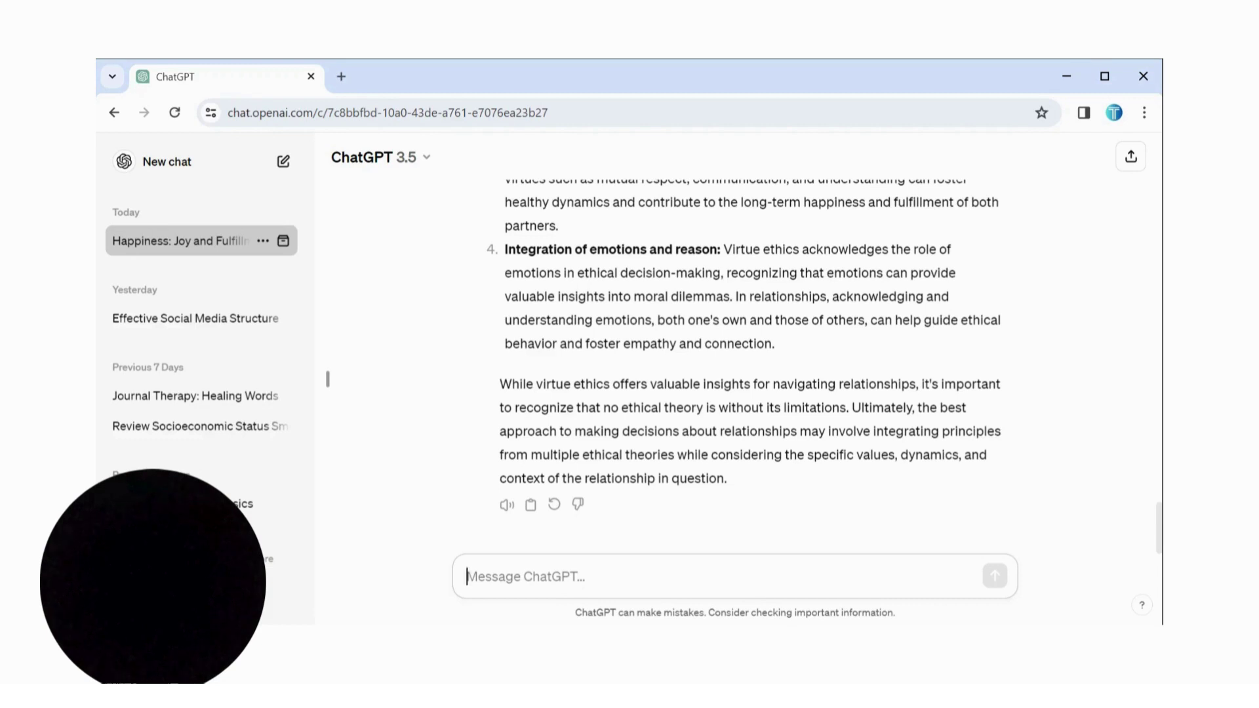
# Send the prompt "Please write for me an email explaining why i will not be able to submit an English assignment within the deadline".
pyautogui.write('Please ')
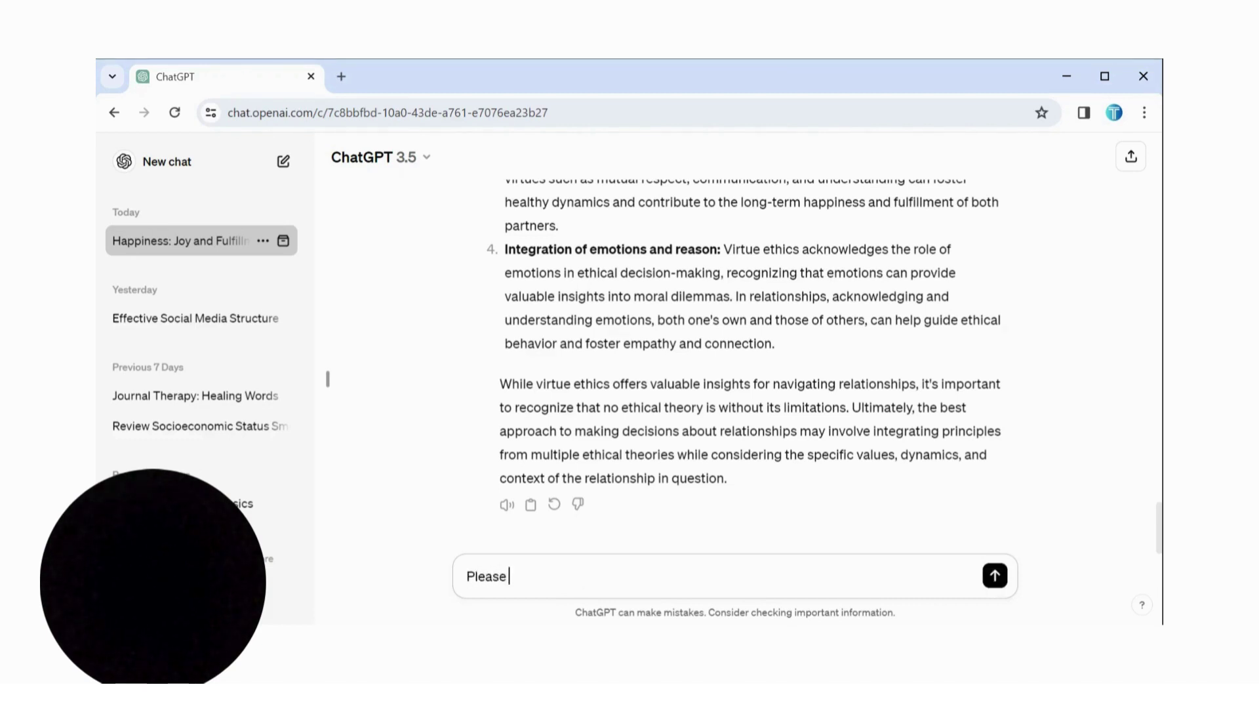
pyautogui.write('write for me a n email e')
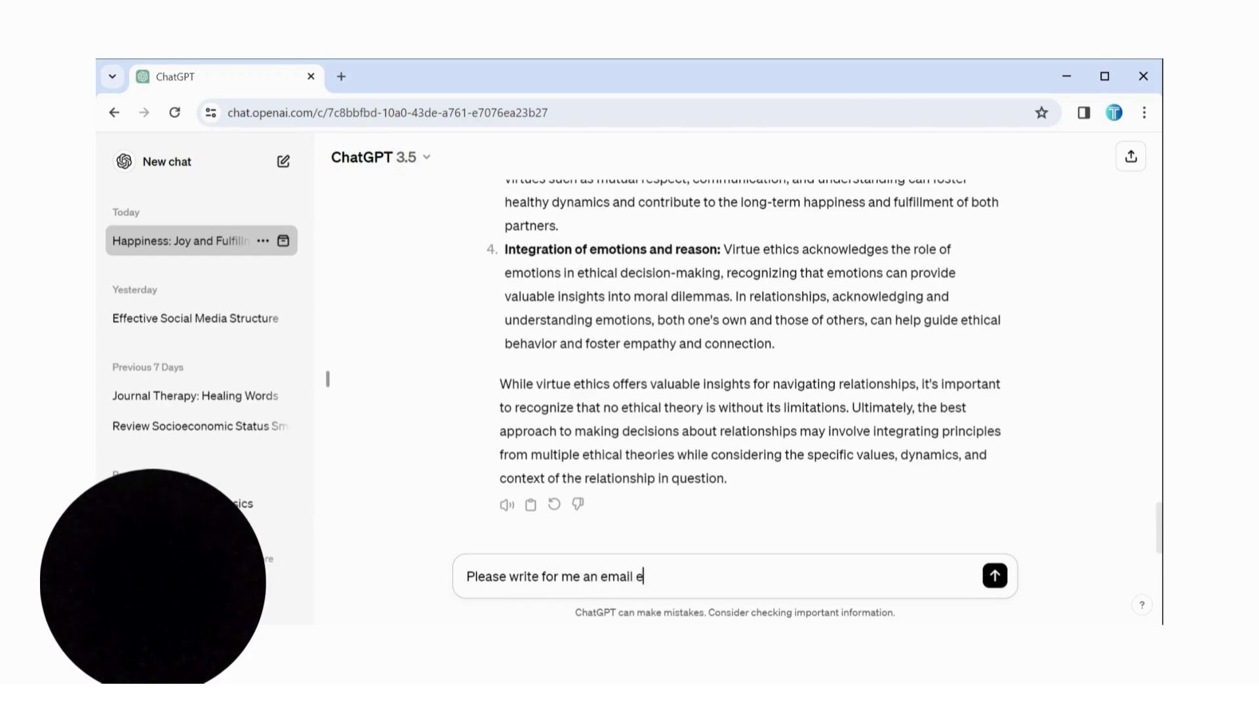
pyautogui.write('xplaining why I')
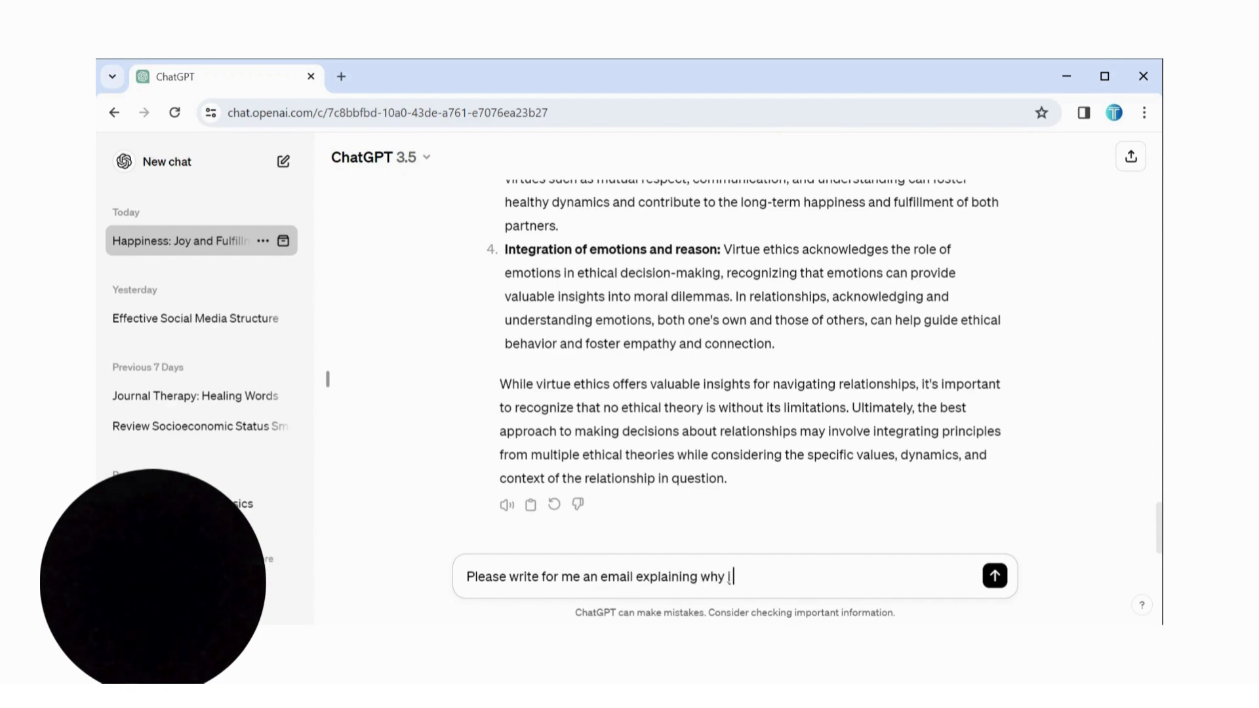
pyautogui.write(' will not be able to sub')
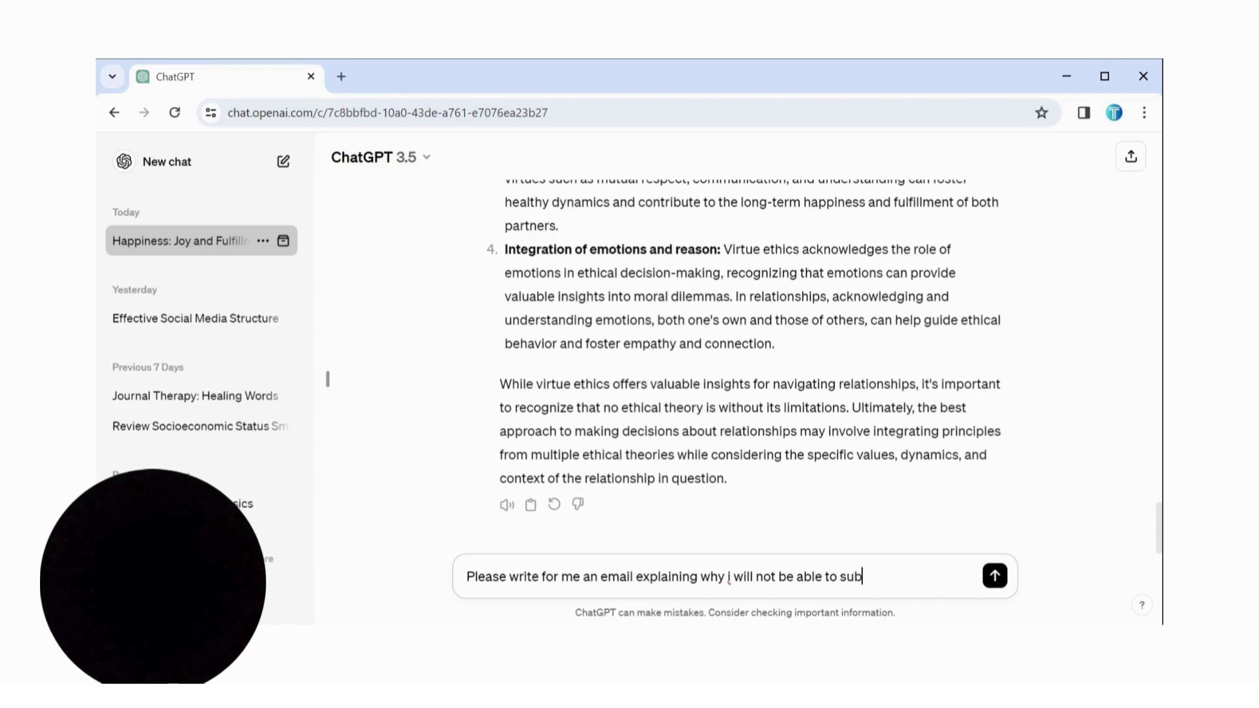
pyautogui.write('mit an assignmen')
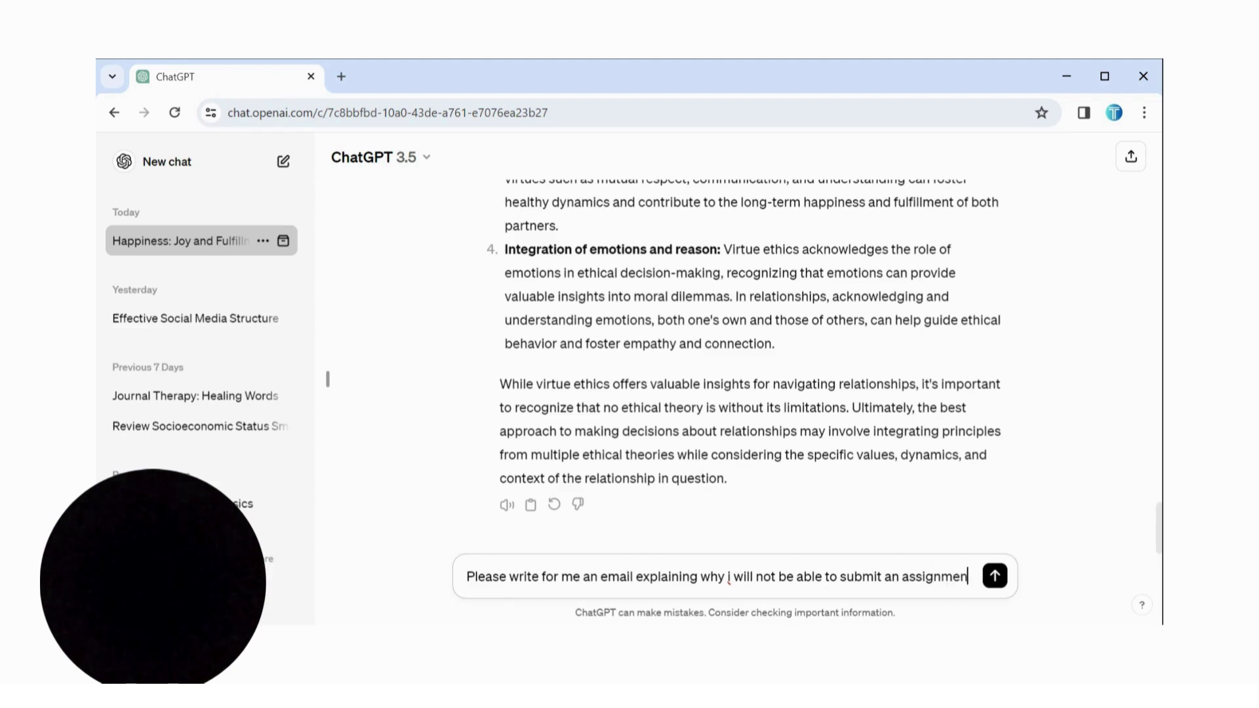
pyautogui.write('t')
pyautogui.press('BackSpace')
pyautogui.press('BackSpace')
pyautogui.press('BackSpace')
pyautogui.press('BackSpace')
pyautogui.press('BackSpace')
pyautogui.press('BackSpace')
pyautogui.press('BackSpace')
pyautogui.press('BackSpace')
pyautogui.press('BackSpace')
pyautogui.press('BackSpace')
pyautogui.press('BackSpace')
pyautogui.press('BackSpace')
pyautogui.write('n English assignment')
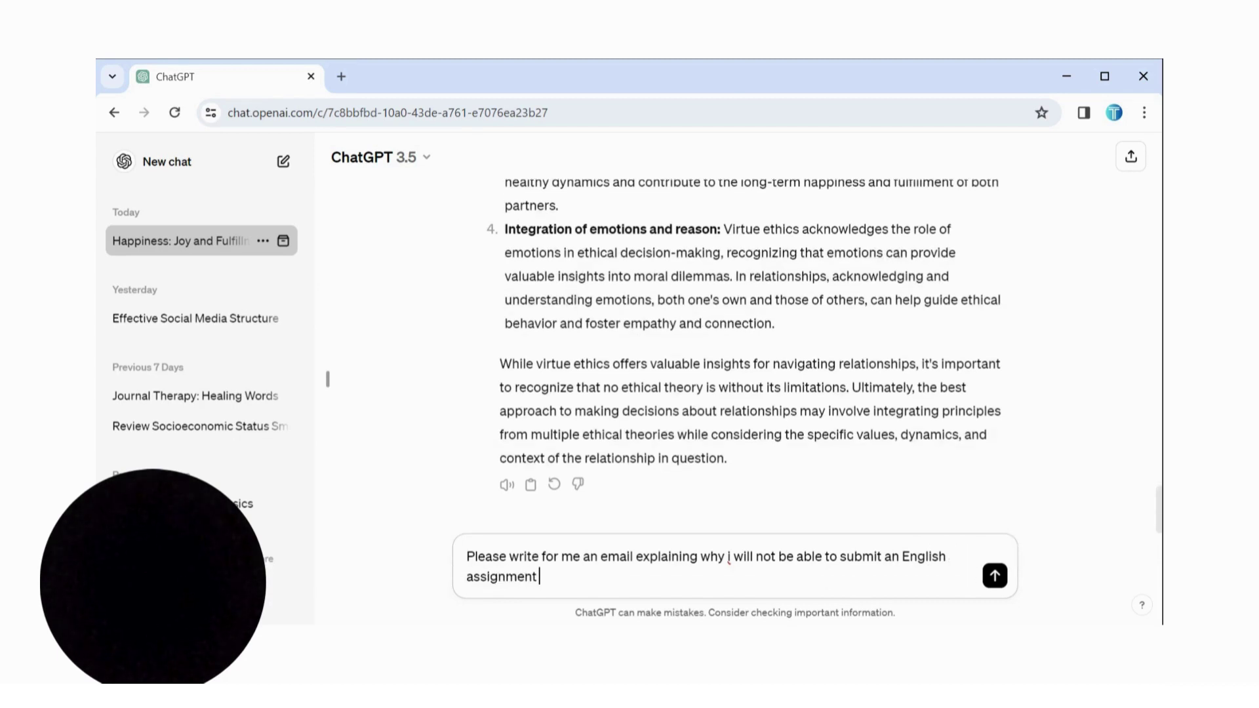
pyautogui.write(' within the dea')
pyautogui.write('dline')
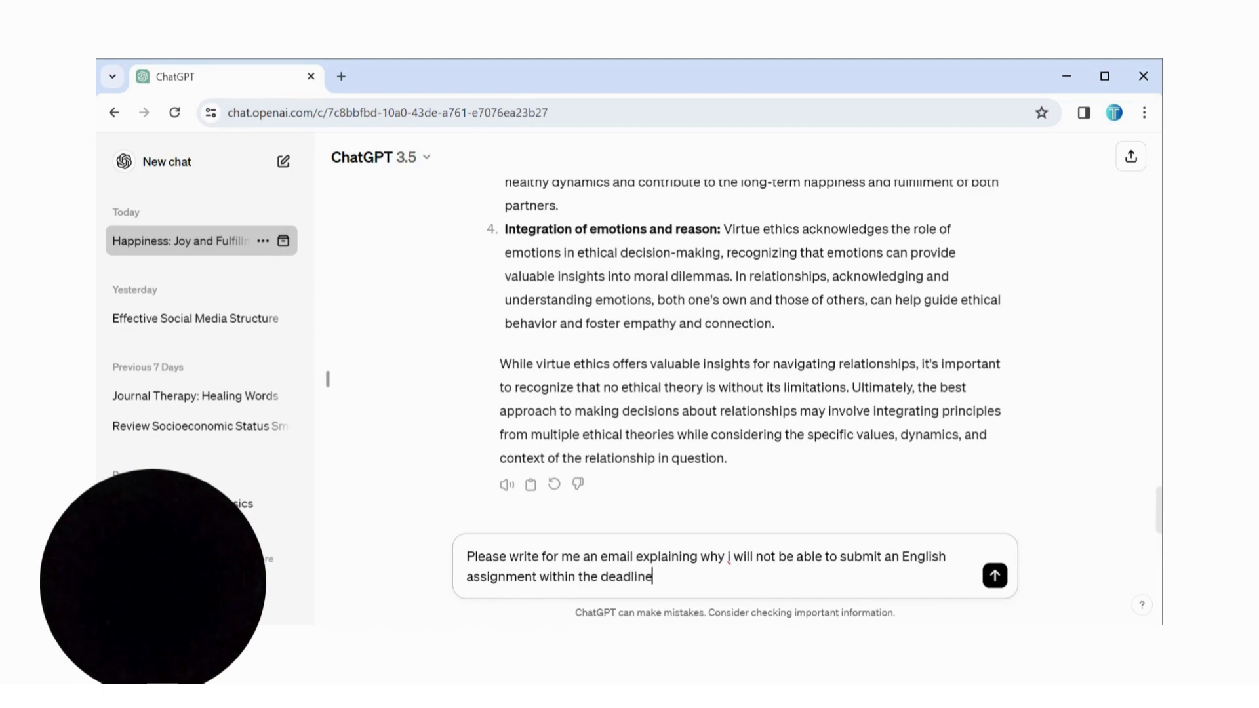
pyautogui.press('Return')
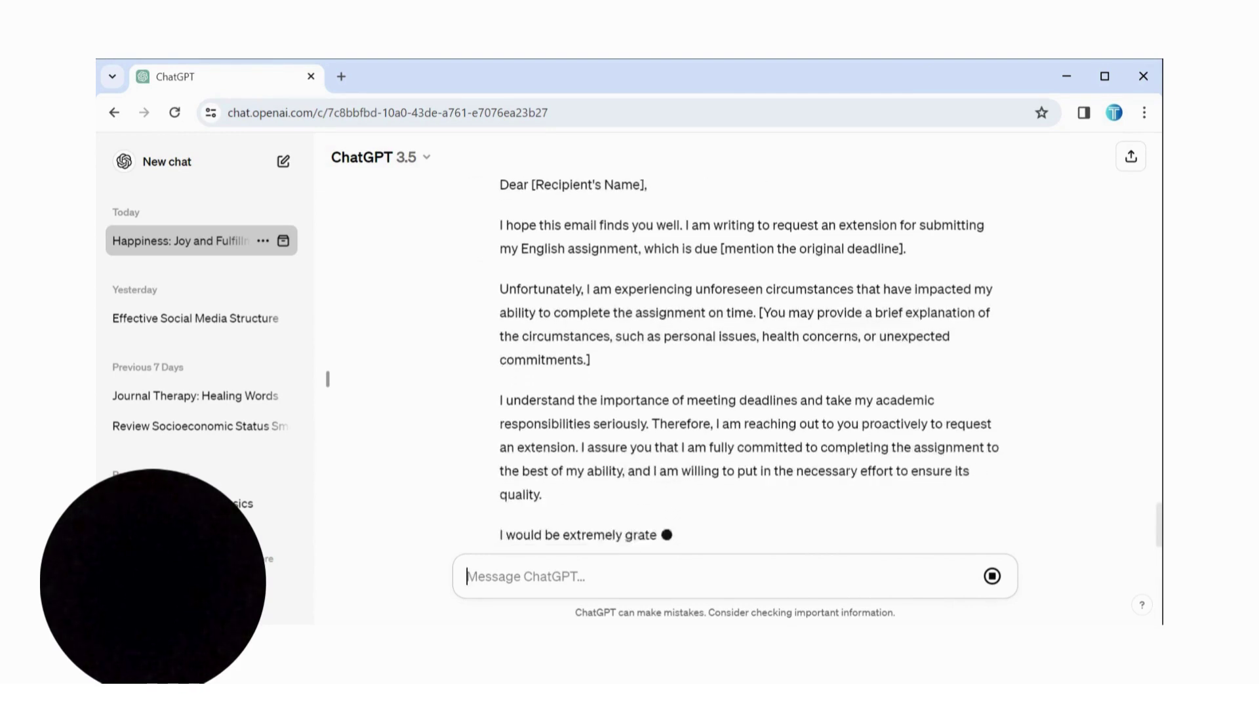
# Read through the generated extension request email from its subject line to the closing, and review its placeholders again.
pyautogui.scroll(1, 678, 366)
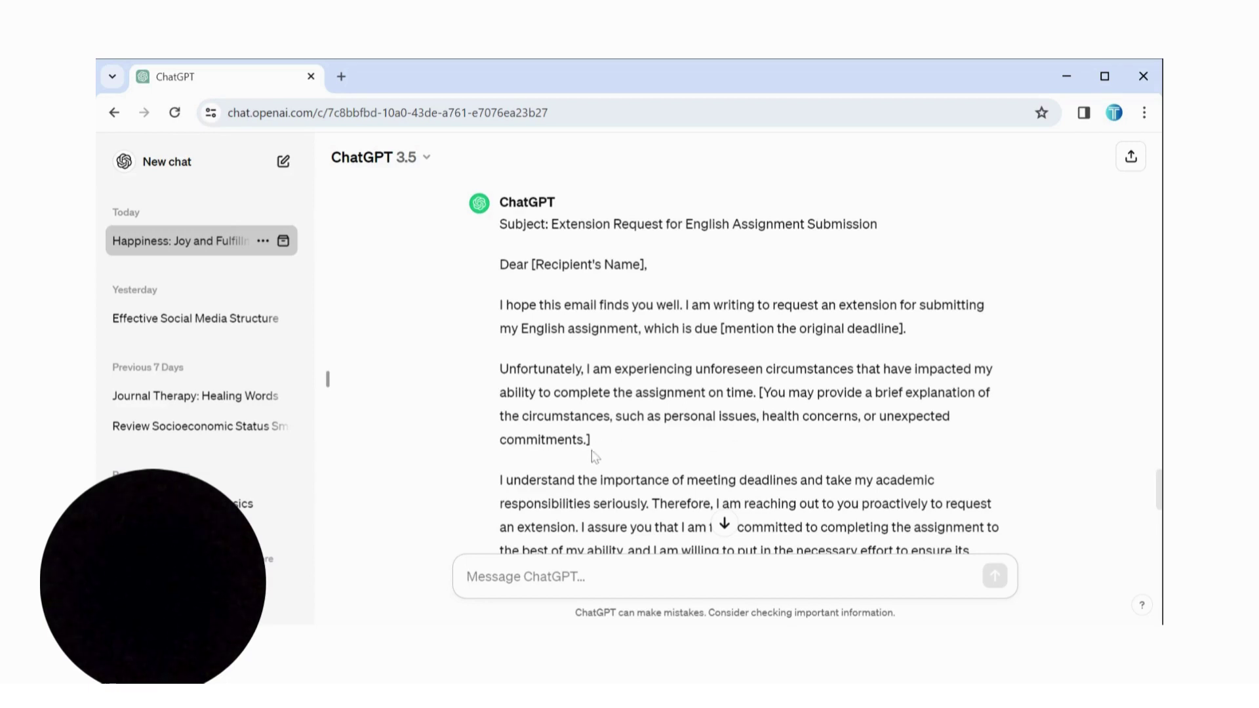
pyautogui.scroll(-3, 594, 457)
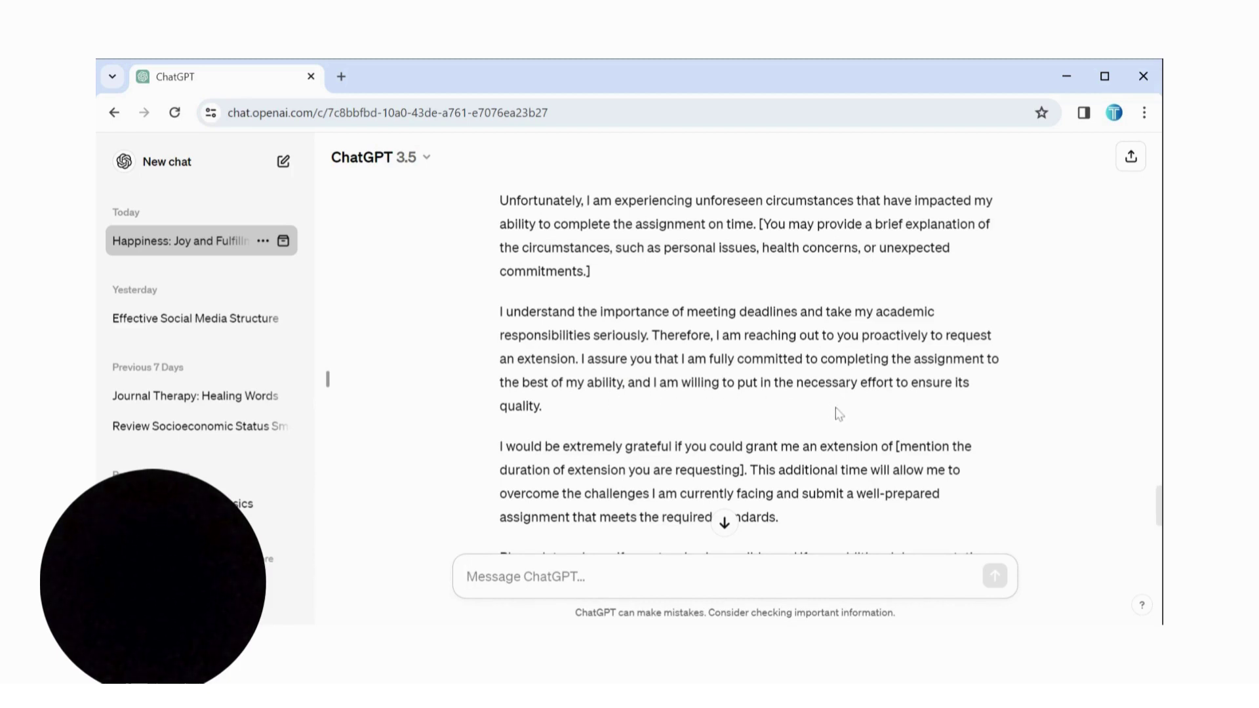
pyautogui.scroll(-3, 560, 419)
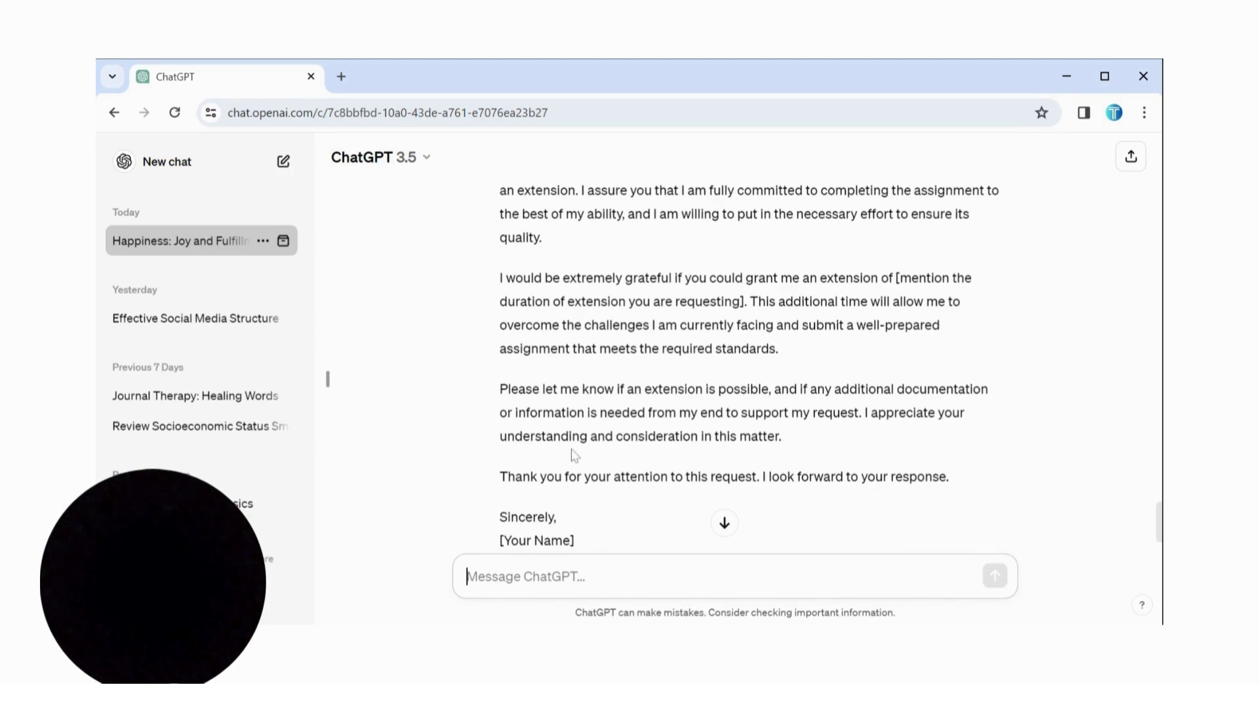
pyautogui.scroll(-2, 574, 457)
pyautogui.scroll(5, 576, 456)
pyautogui.scroll(5, 574, 457)
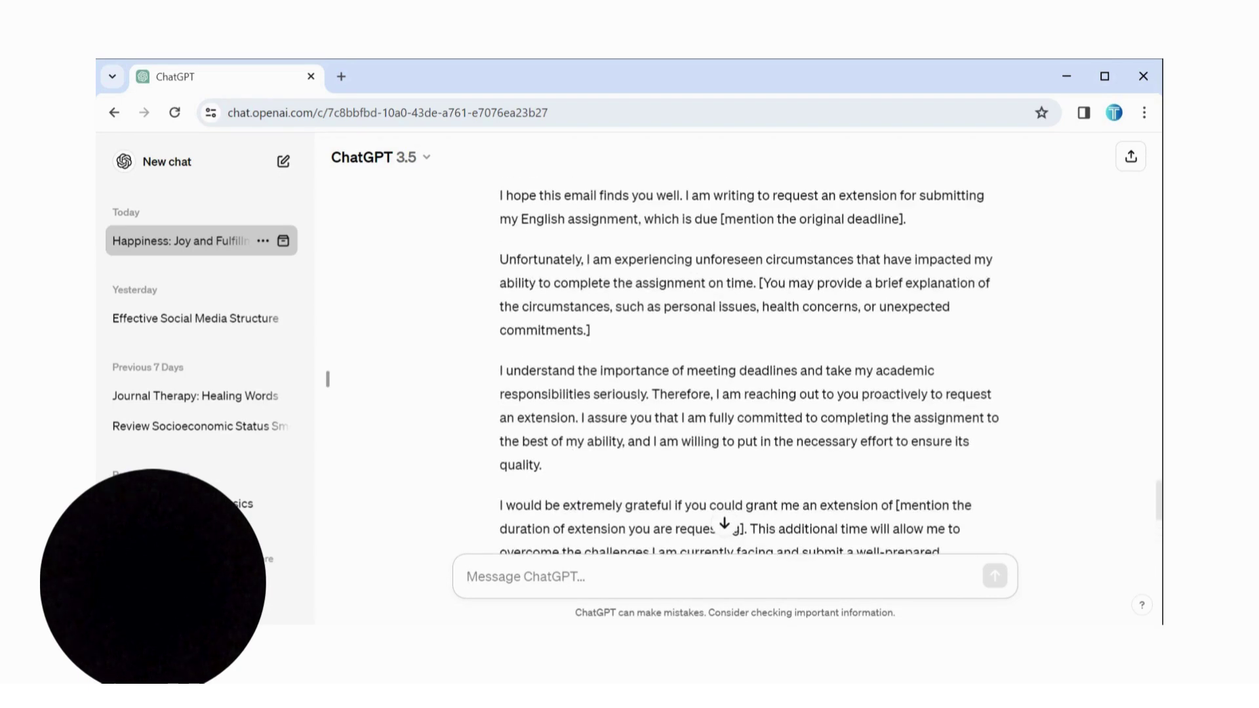
pyautogui.scroll(-10, 623, 443)
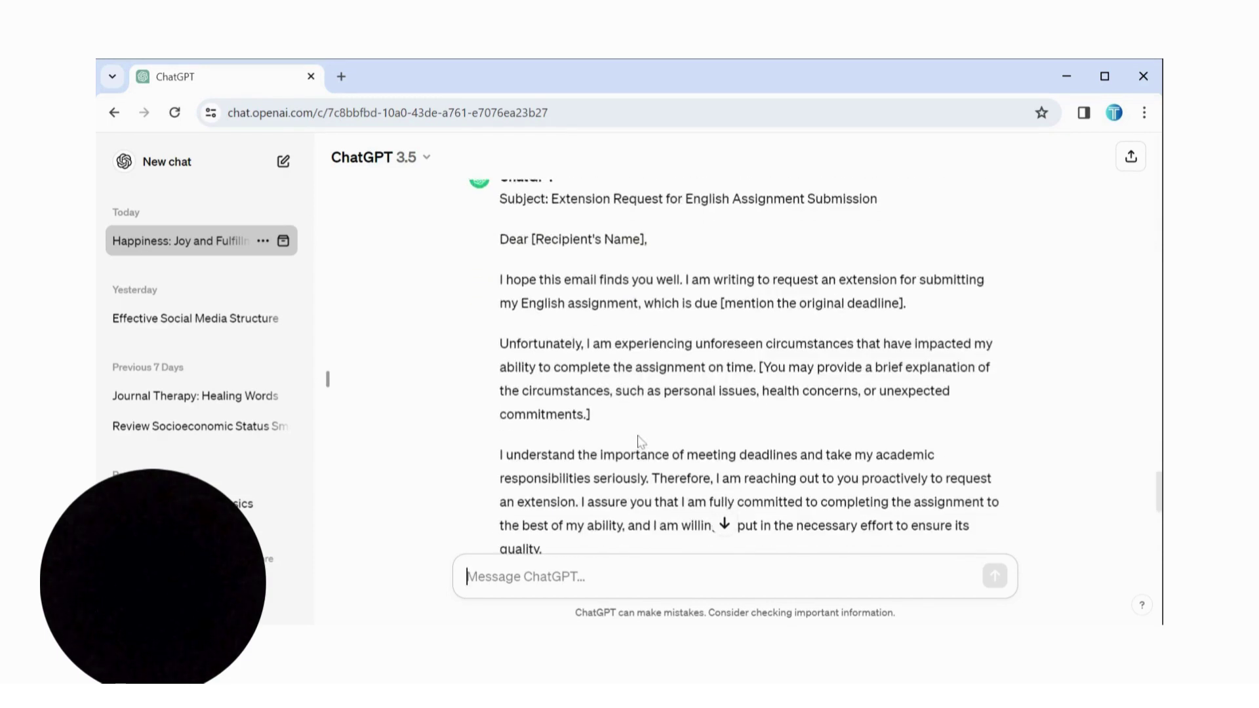